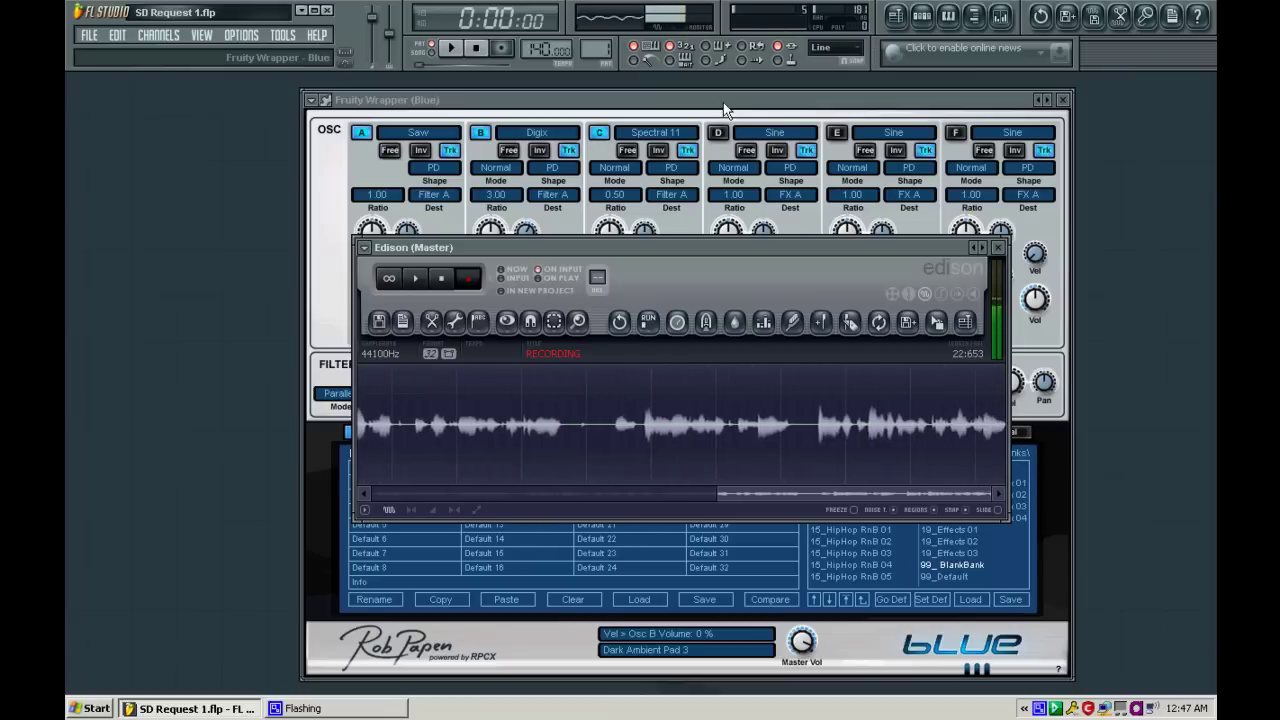
Bring Blue's window in front of Edison to show Dark Ambient Pad 3's oscillators and filters.
left_click(789, 99)
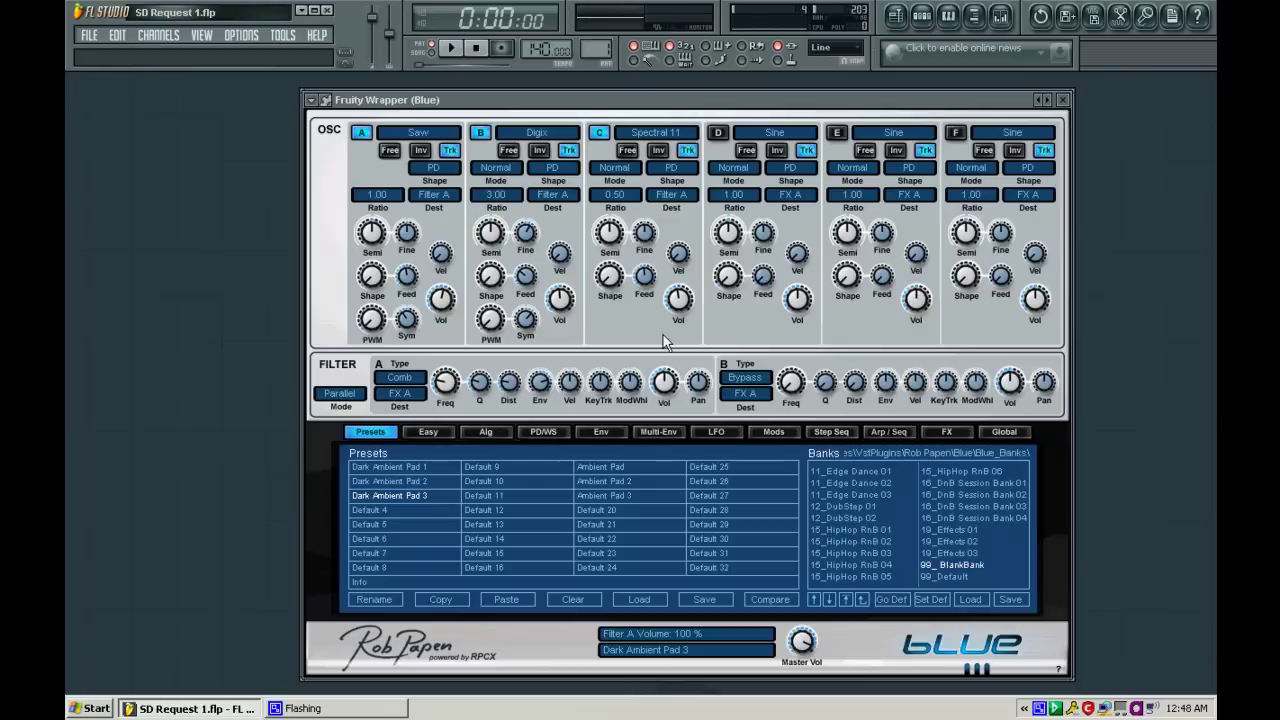
Load the Ambient Pad preset in Blue and show the step sequencer.
left_click(617, 469)
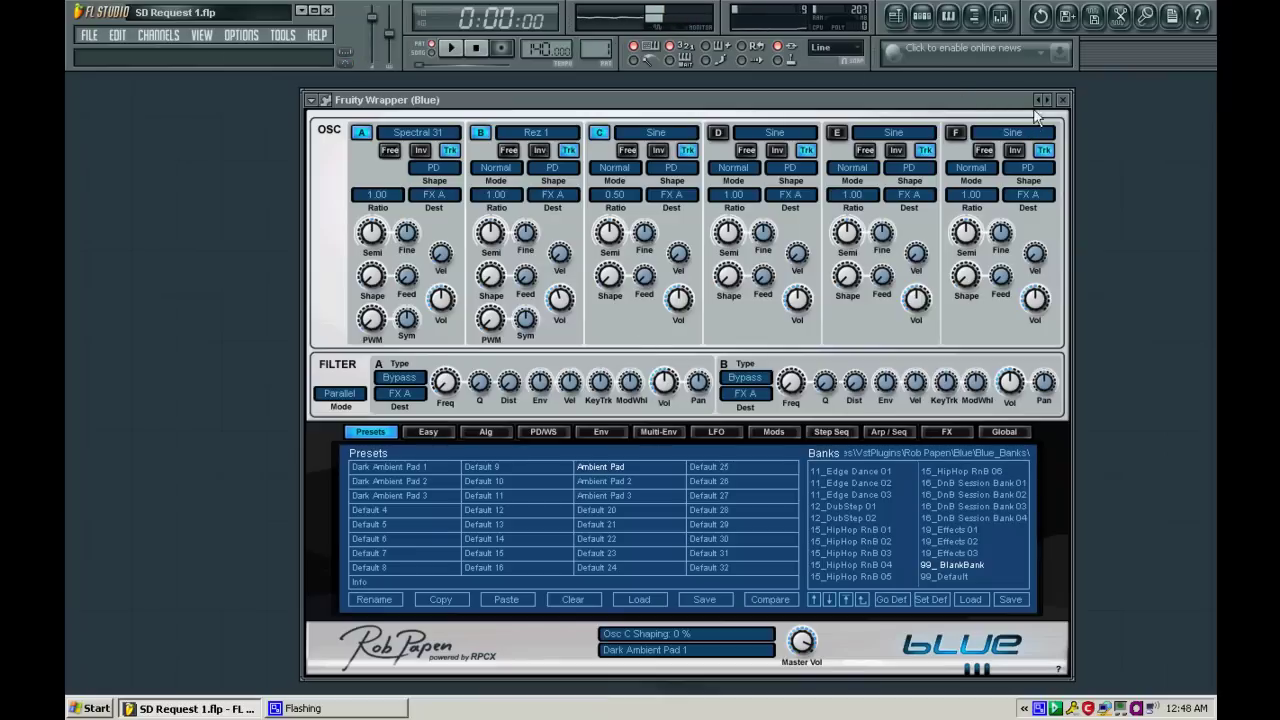
left_click(934, 30)
key("F6")
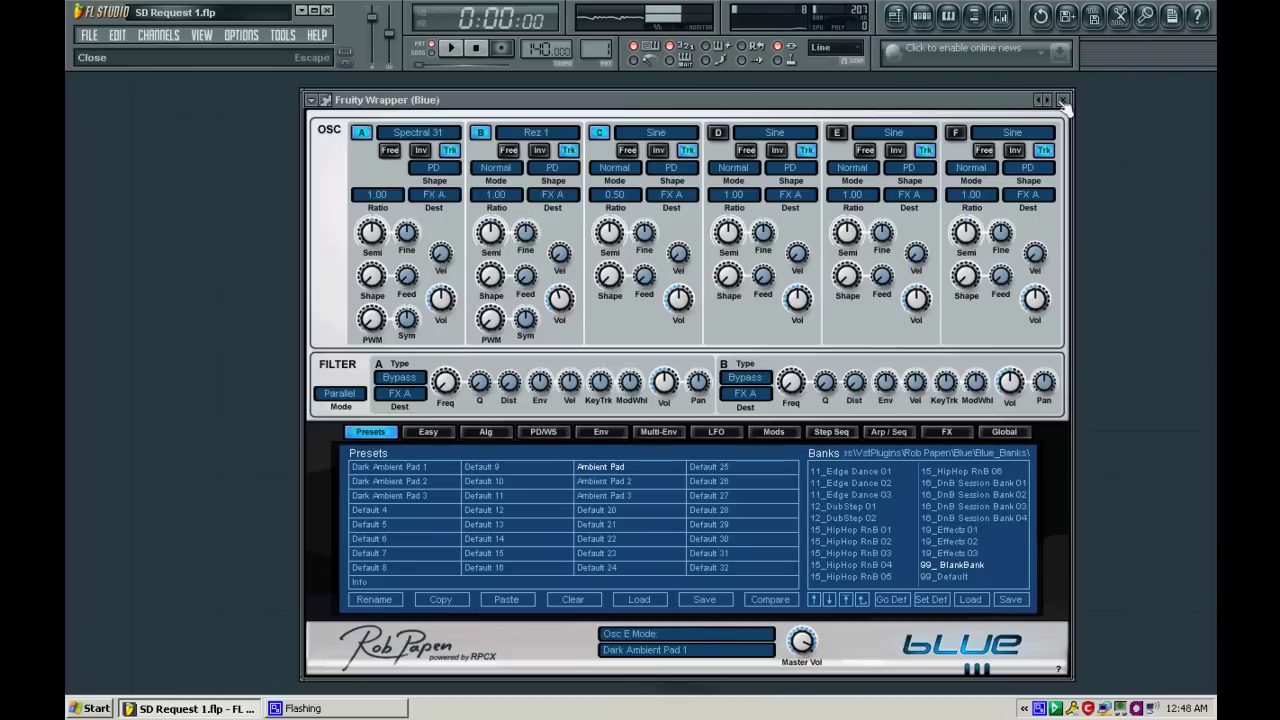
Close the Blue plugin window and reopen it from the Blue channel.
left_click(921, 15)
left_click(465, 149)
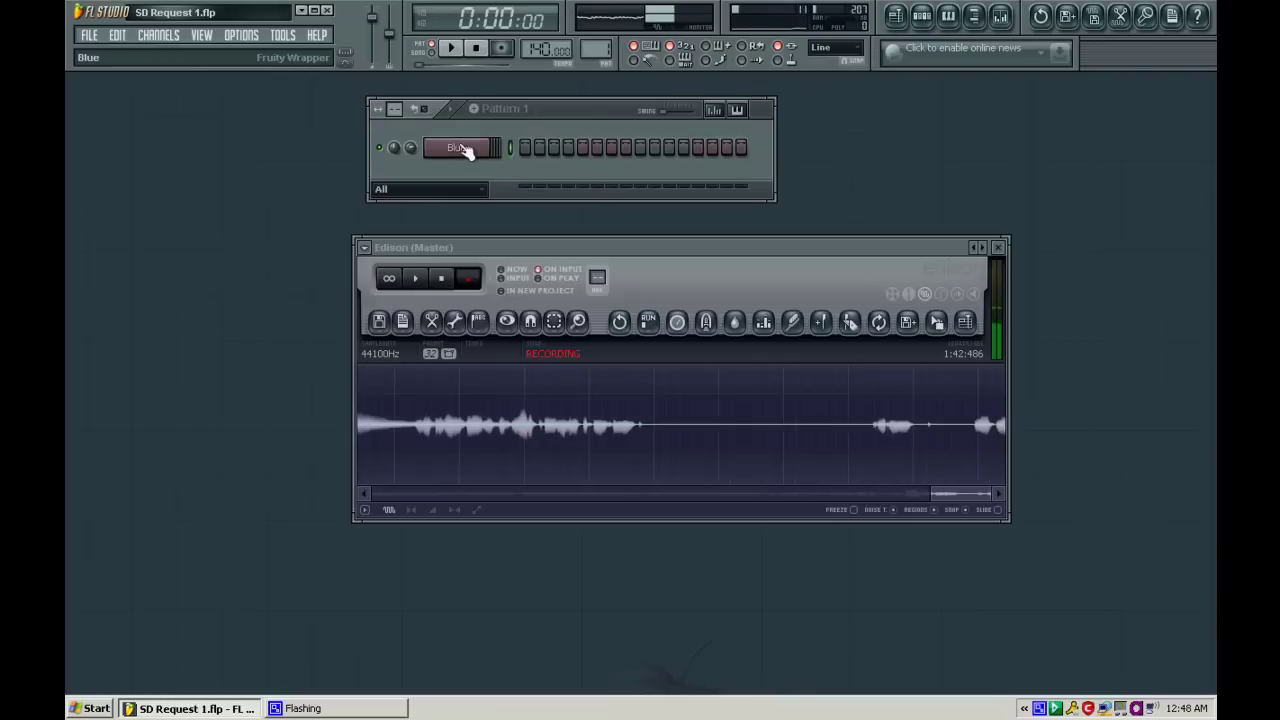
left_click(465, 149)
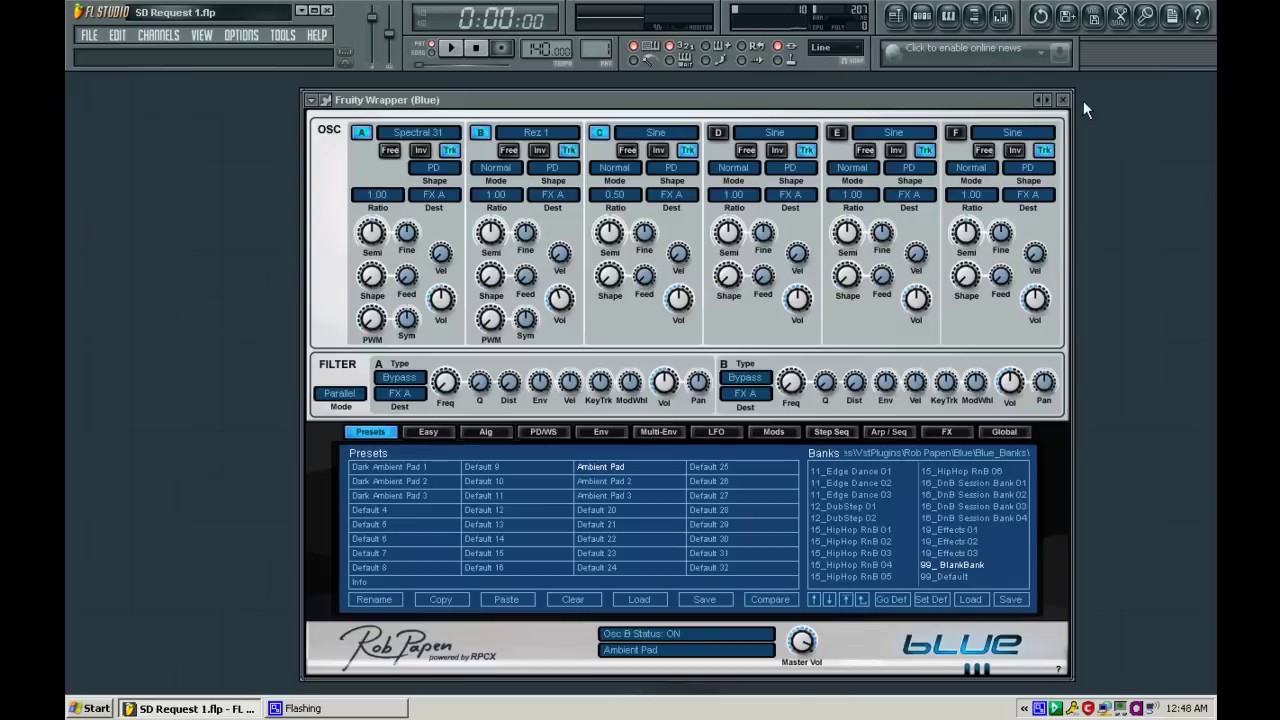
left_click(1064, 99)
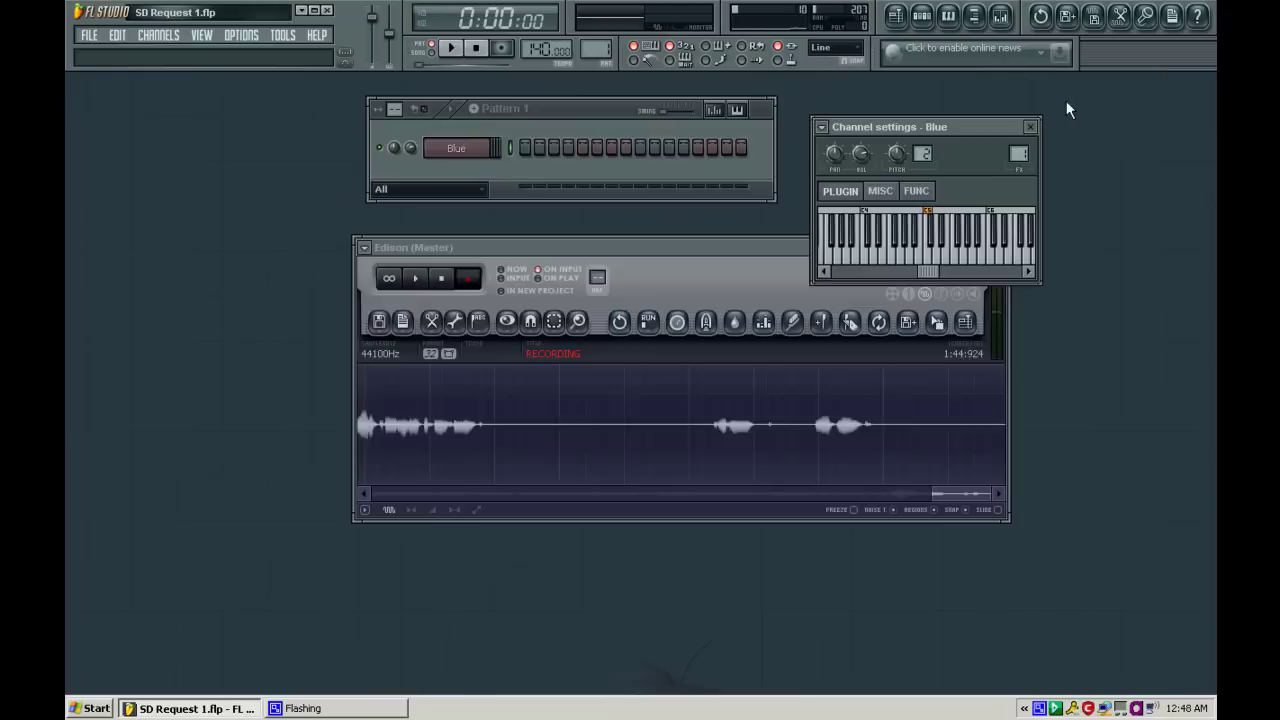
left_click(487, 150)
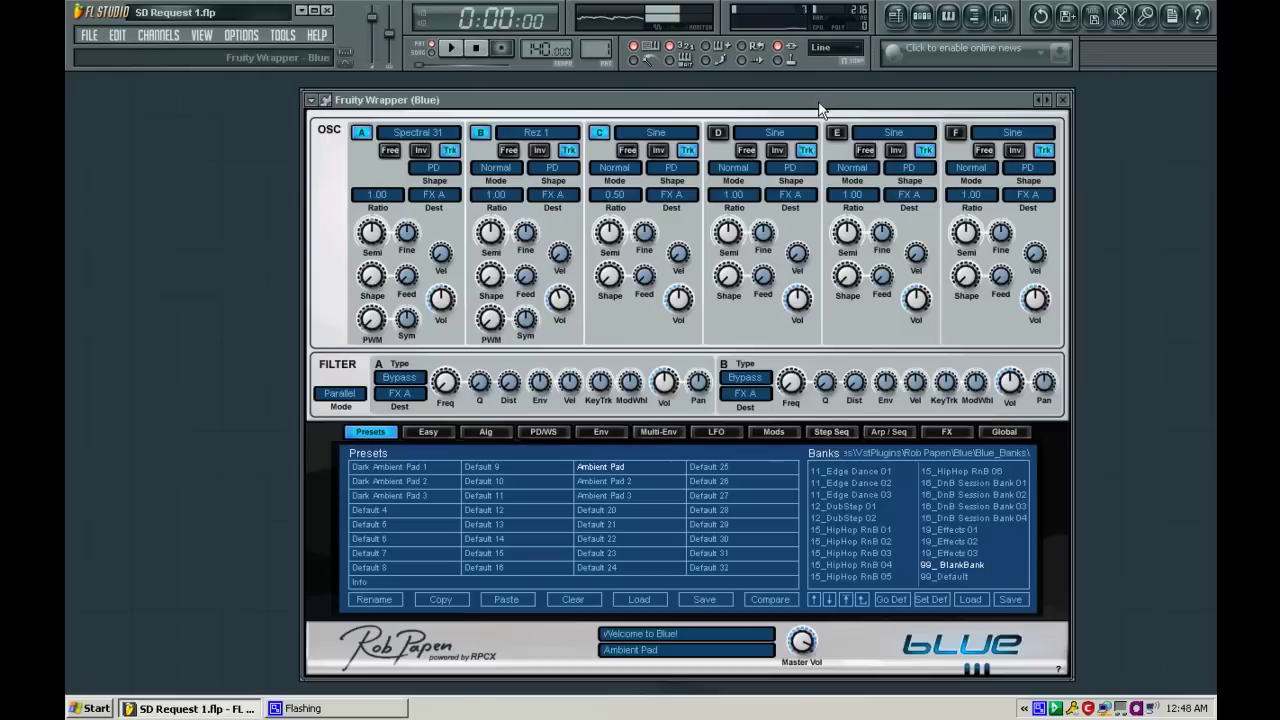
Audition Ambient Pad by playing C4, D#4, E4, then a softer D#4.
key("z")
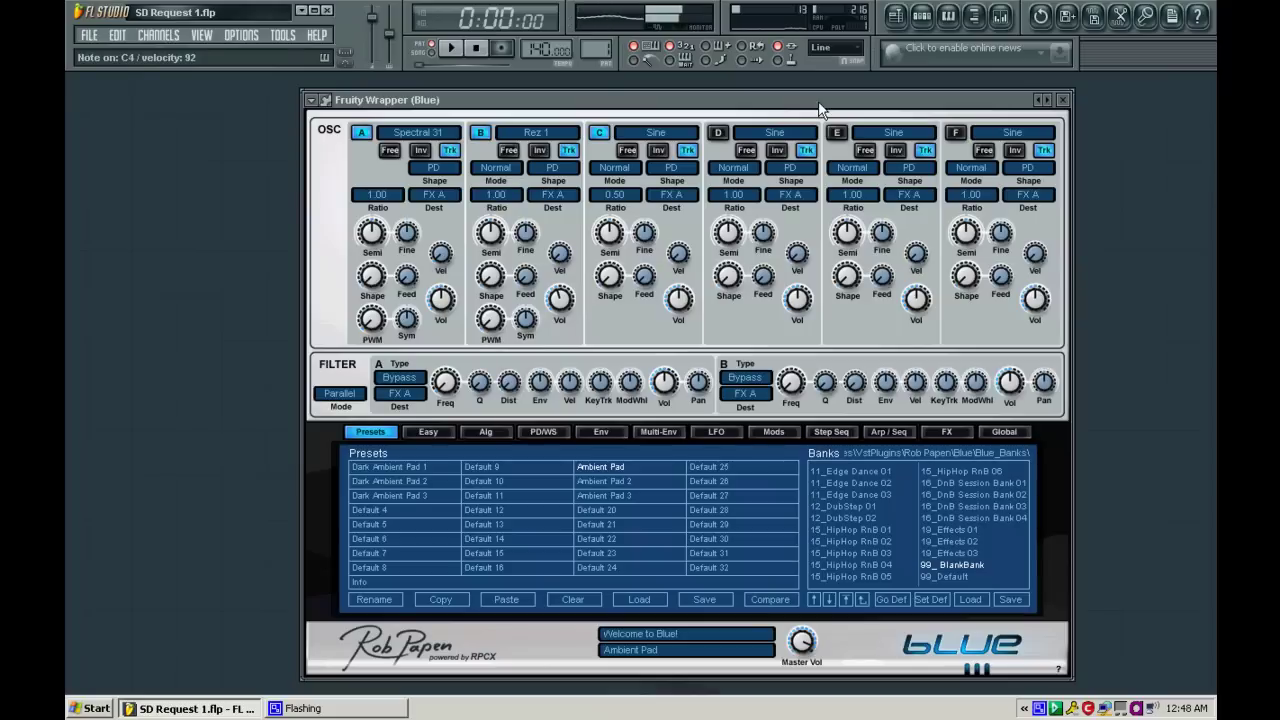
key("d")
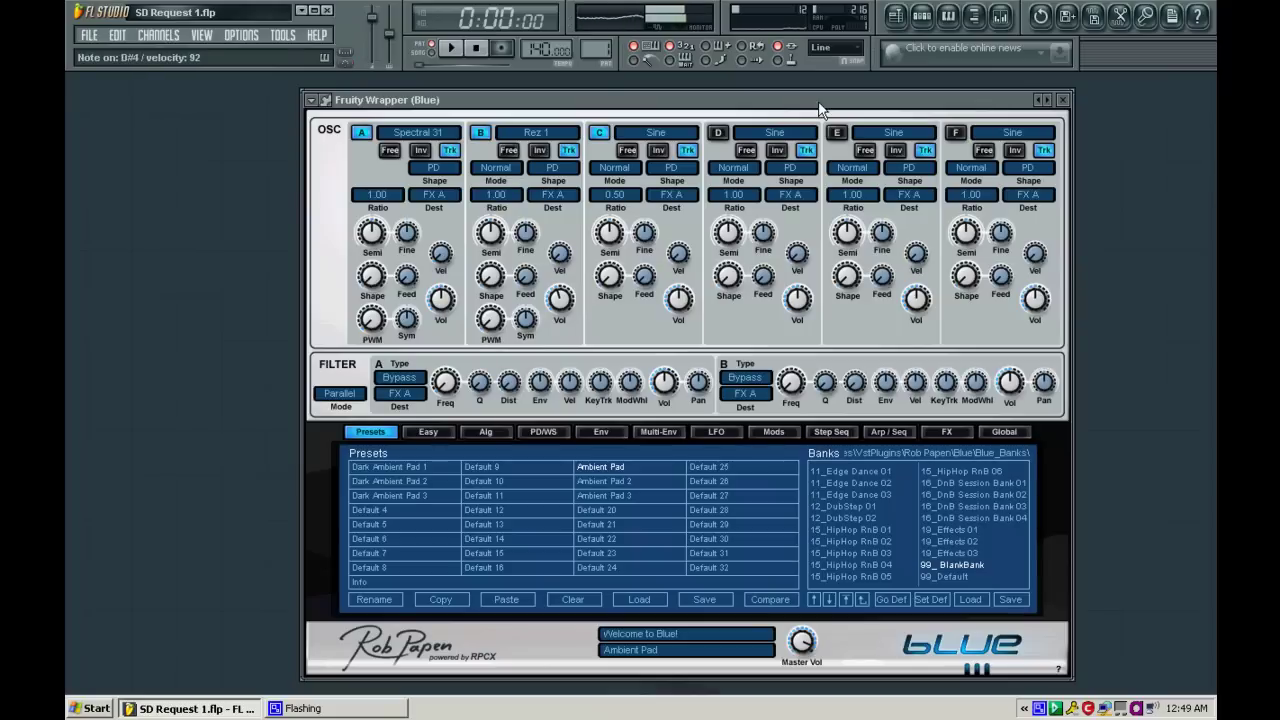
key("c")
key("d")
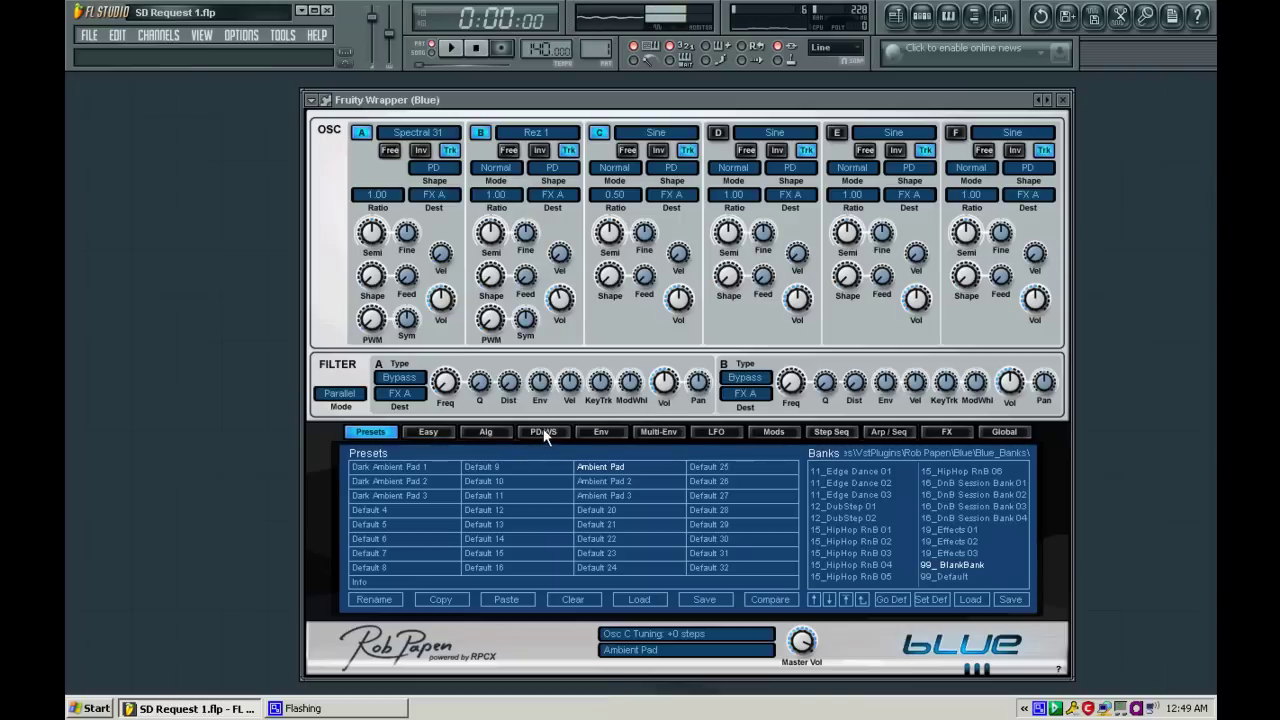
On the Env page, lengthen oscillator A's envelope release and shorten its attack.
left_click(598, 432)
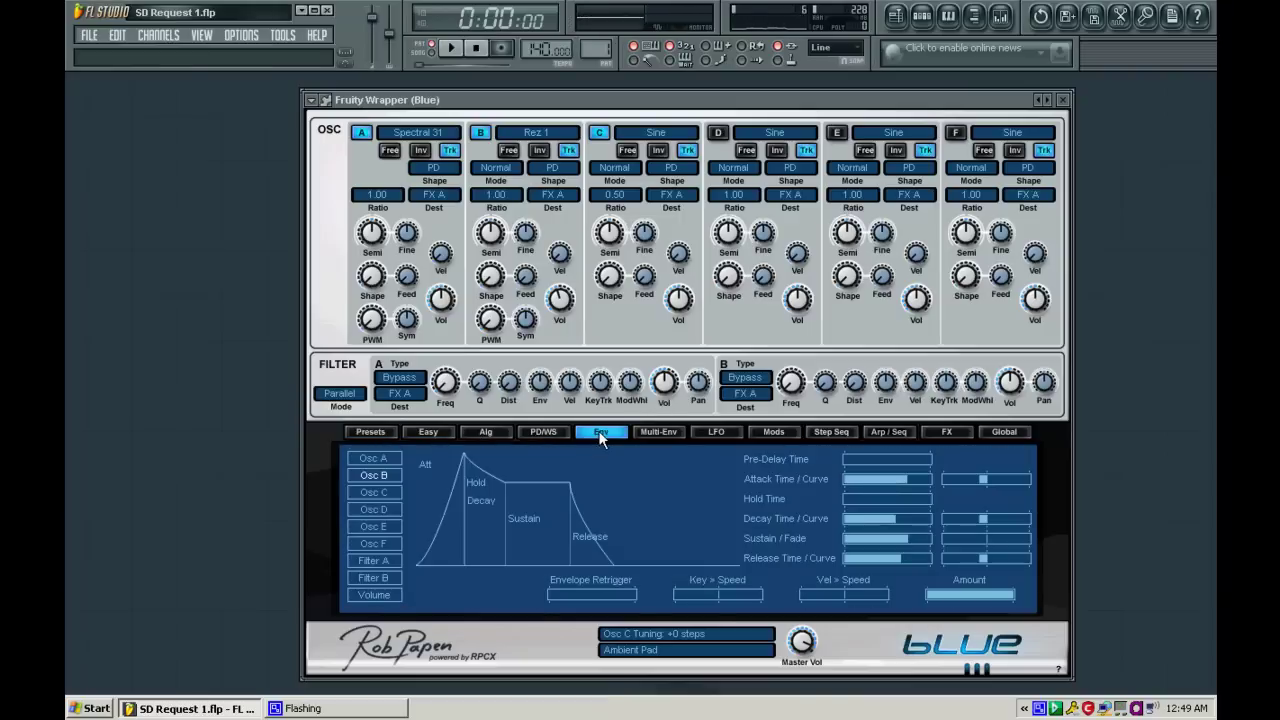
left_click(374, 460)
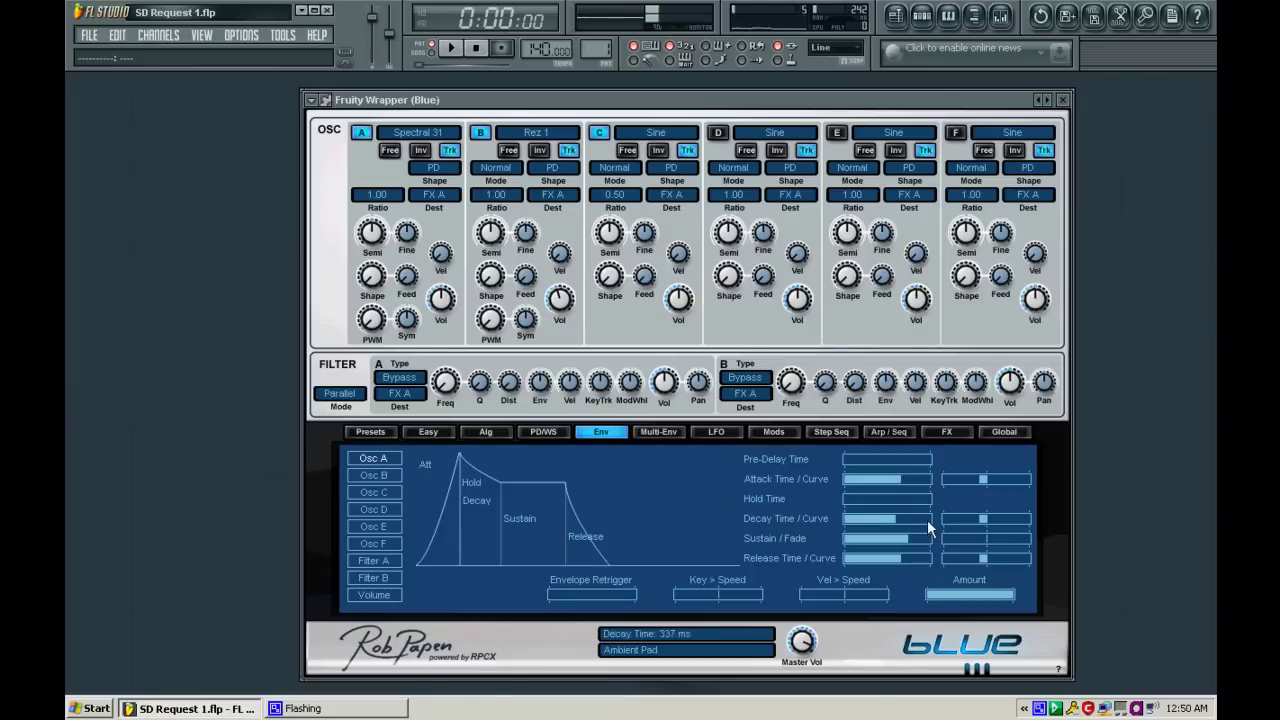
mouse_move(903, 558)
left_mouse_down()
mouse_move(937, 554)
mouse_move(881, 554)
mouse_move(911, 552)
left_mouse_up()
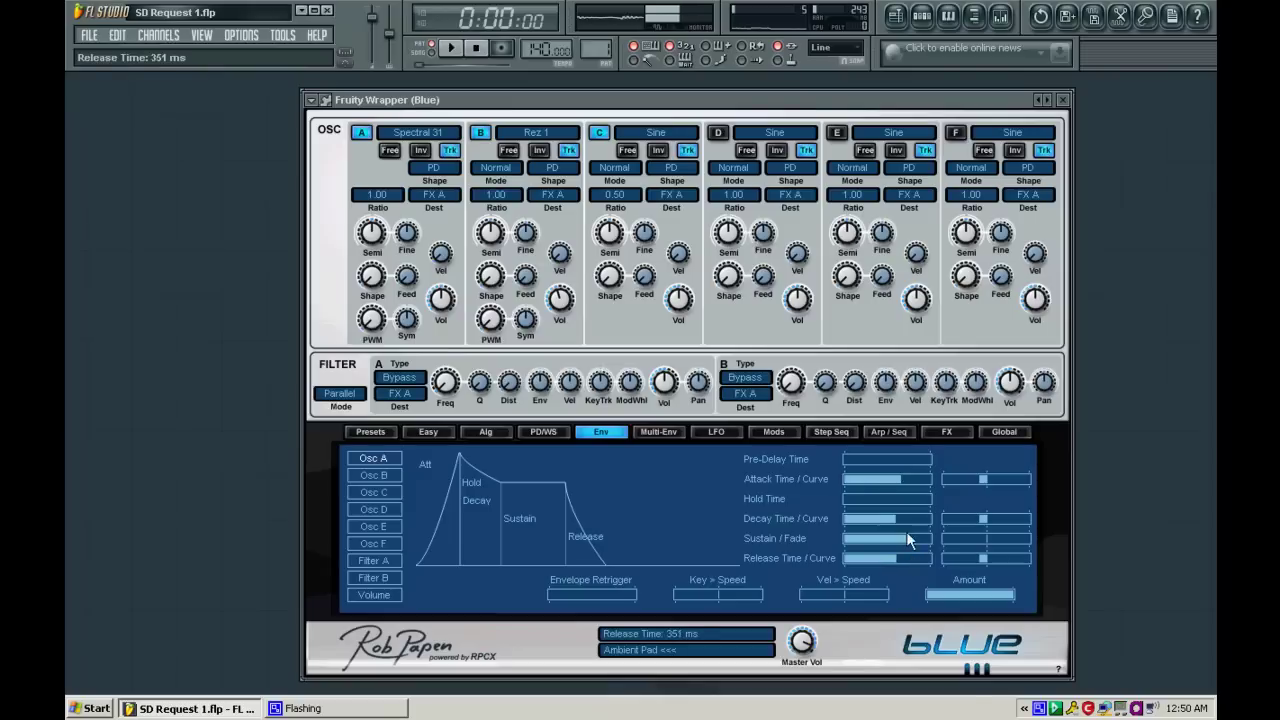
mouse_move(897, 485)
left_mouse_down()
mouse_move(880, 485)
mouse_move(905, 478)
left_mouse_up()
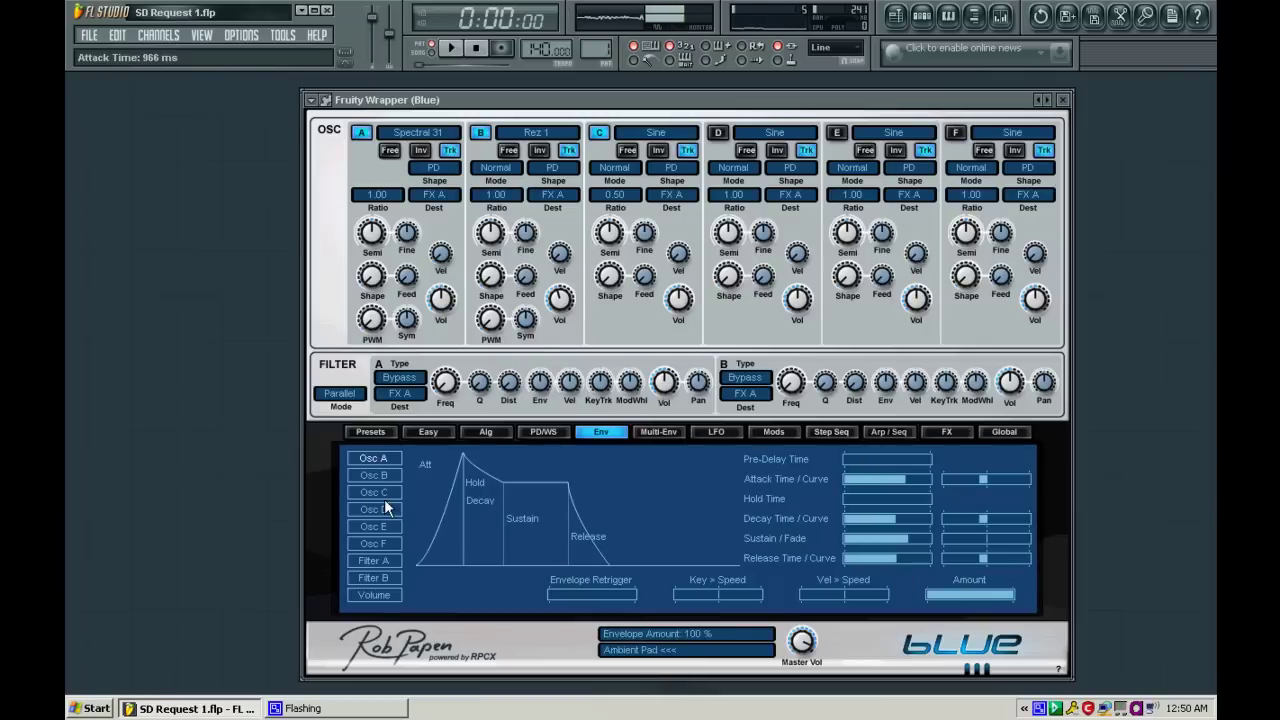
Compare the Volume, Osc A and Osc B envelopes, ending on Osc A.
left_click(368, 593)
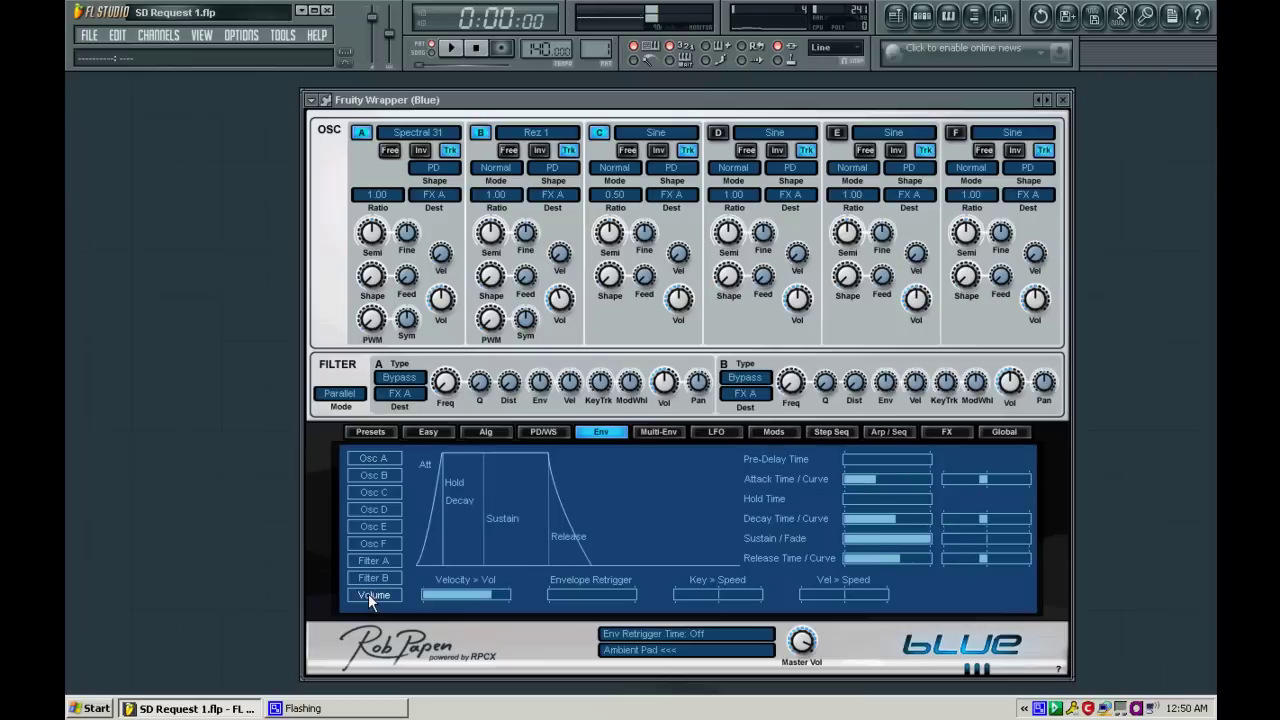
left_click(380, 465)
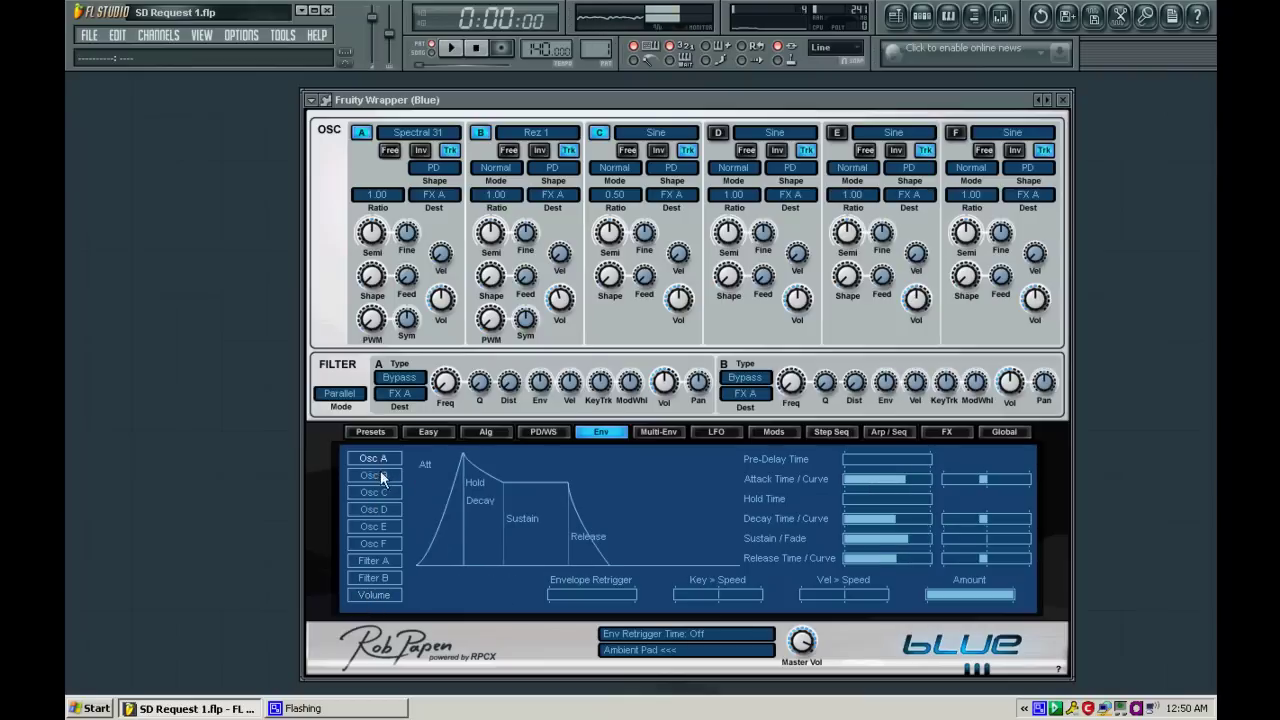
left_click(379, 476)
left_click(389, 459)
Check Osc C's envelope, then the Volume envelope: 38 ms attack, 337 ms decay, 100% sustain.
right_click(598, 488)
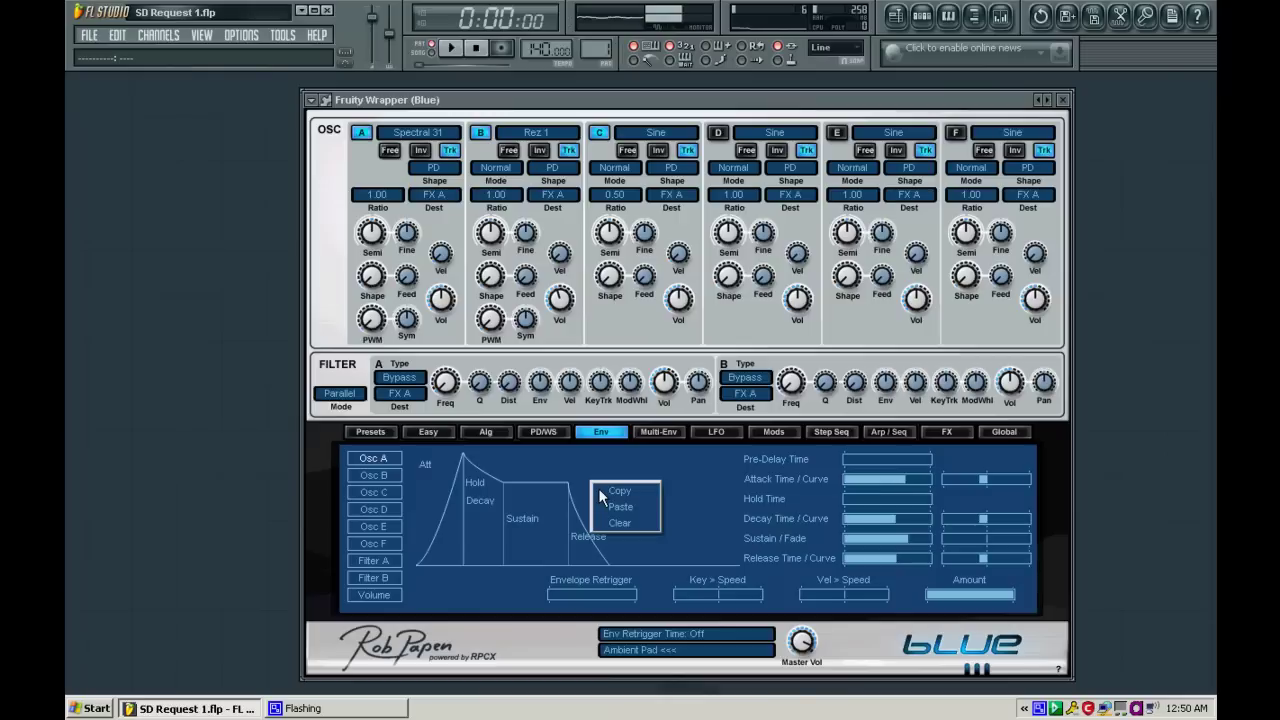
left_click(483, 614)
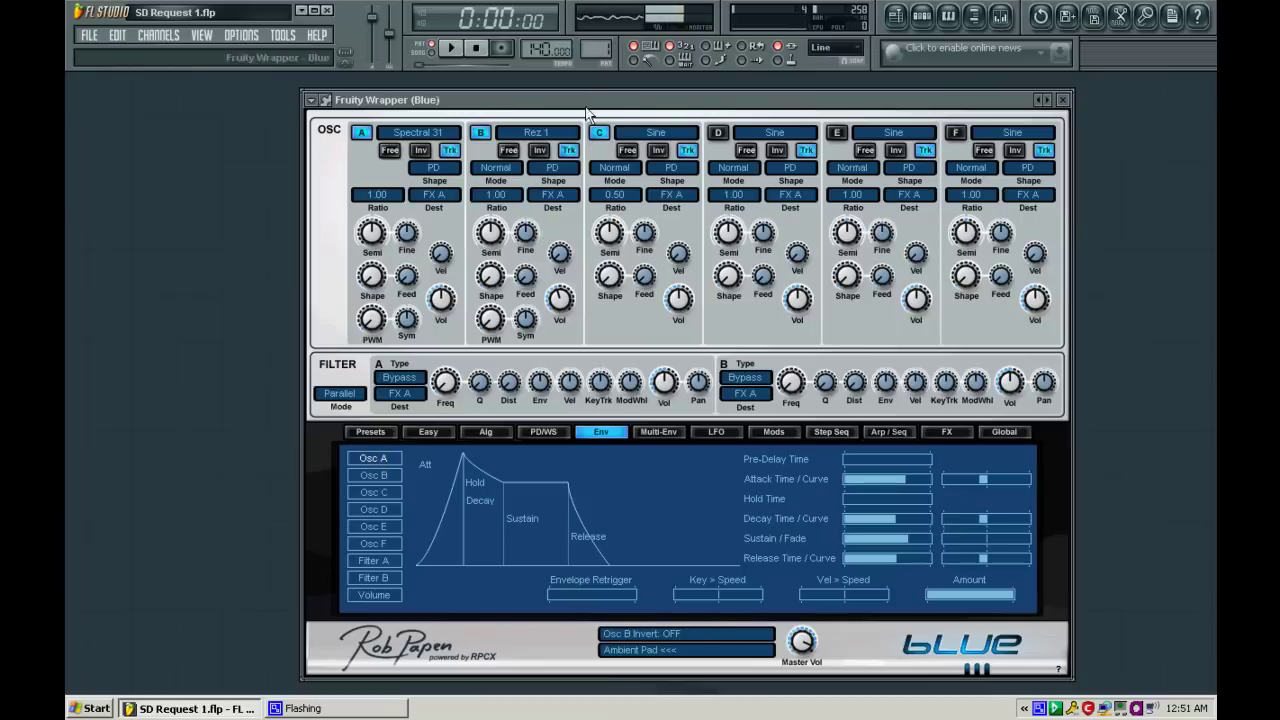
left_click(390, 493)
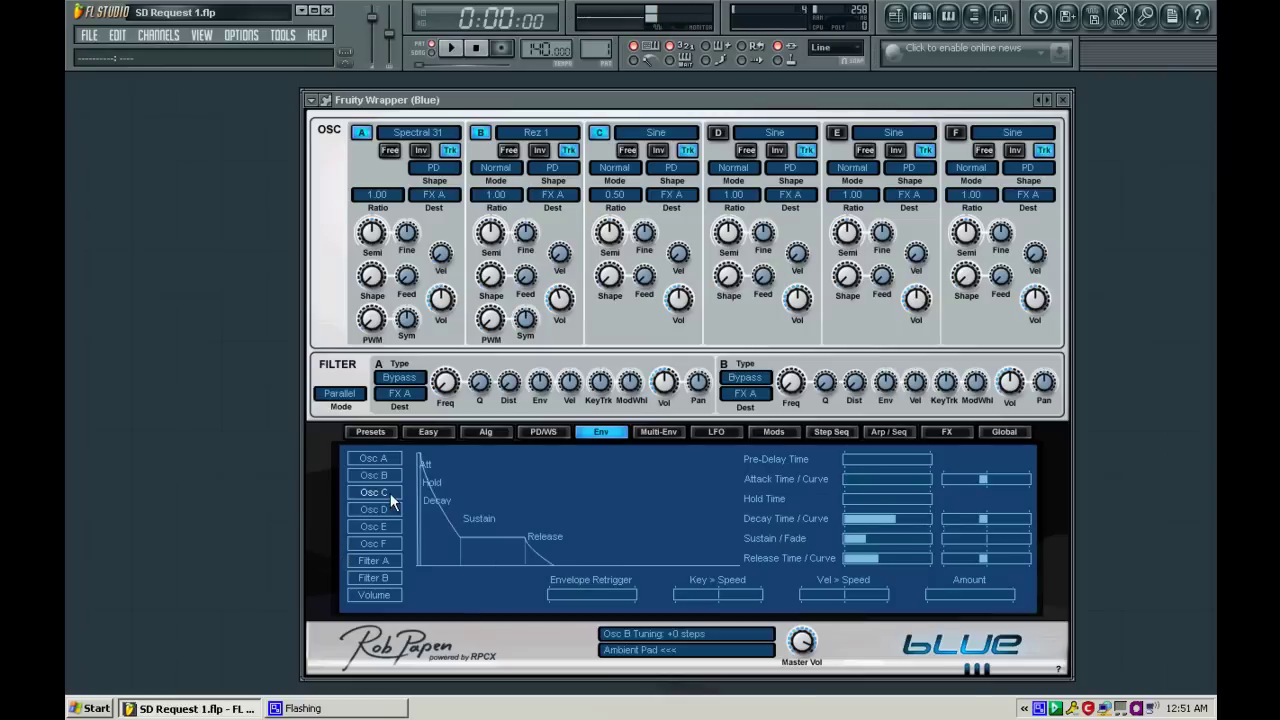
left_click(388, 592)
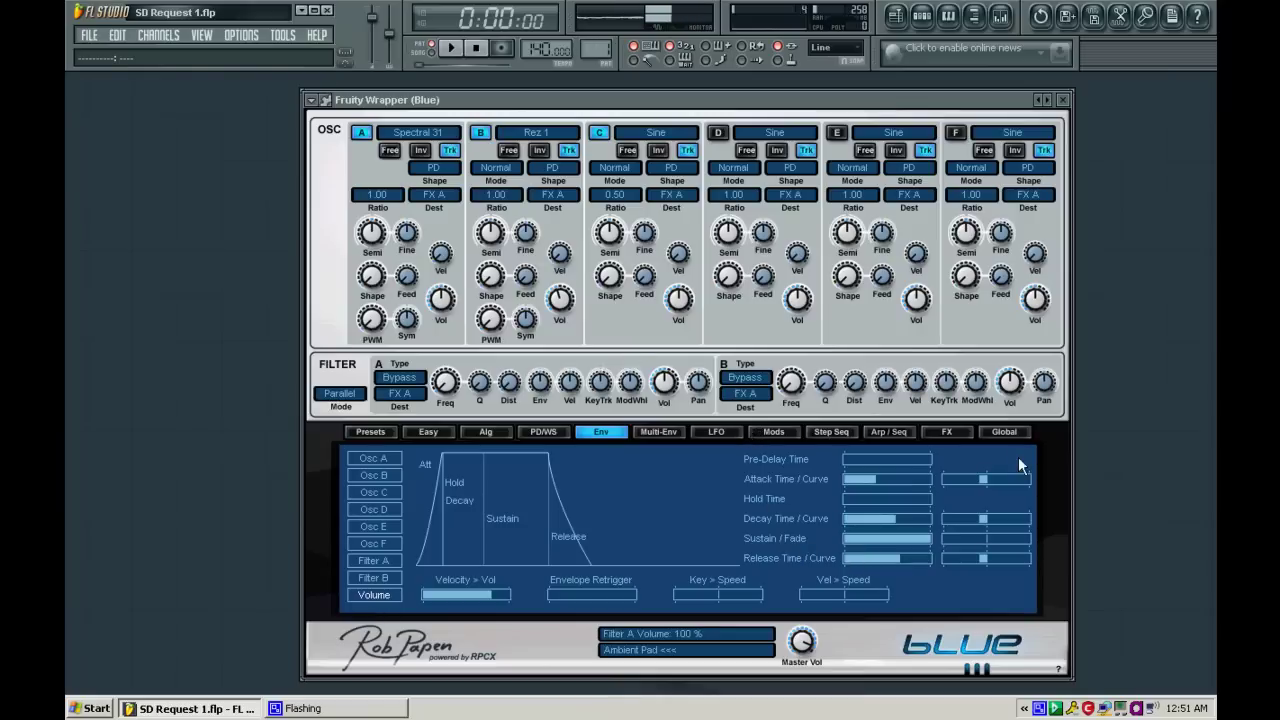
On the FX page, set FX A's ensemble Length to 11.5 ms, then go back to Presets.
left_click(941, 427)
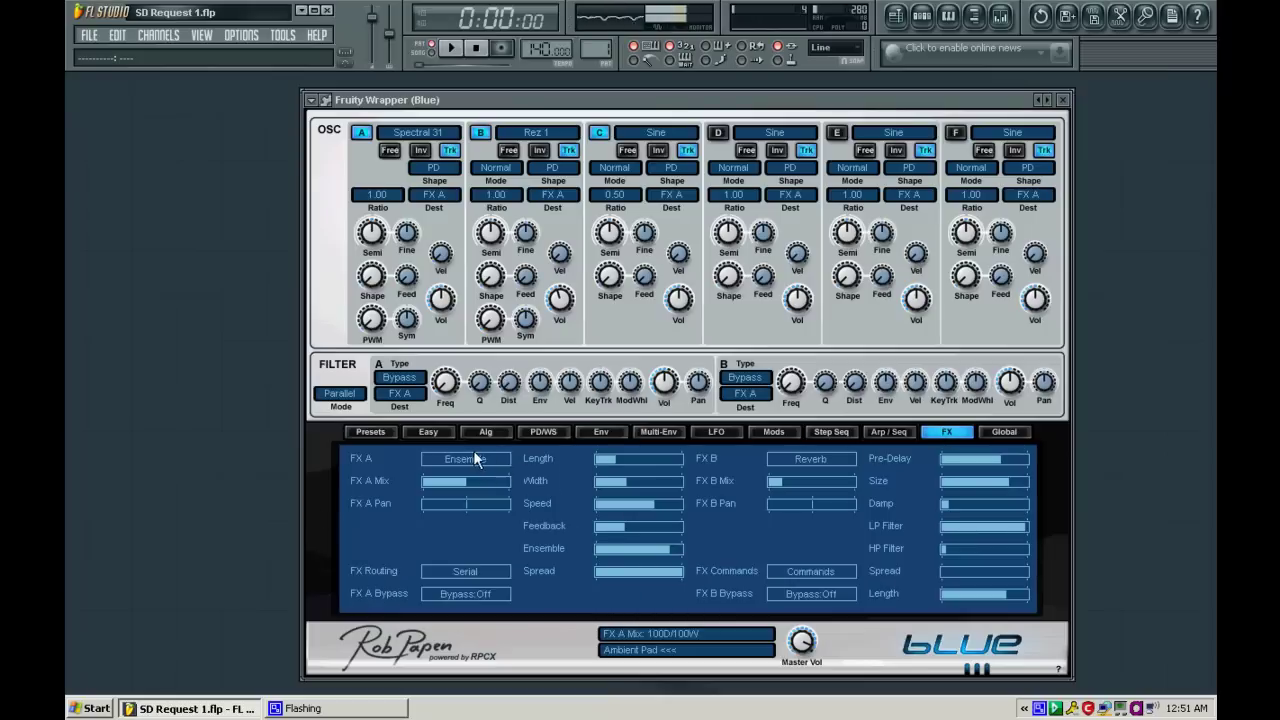
left_click_drag(647, 462, 605, 458)
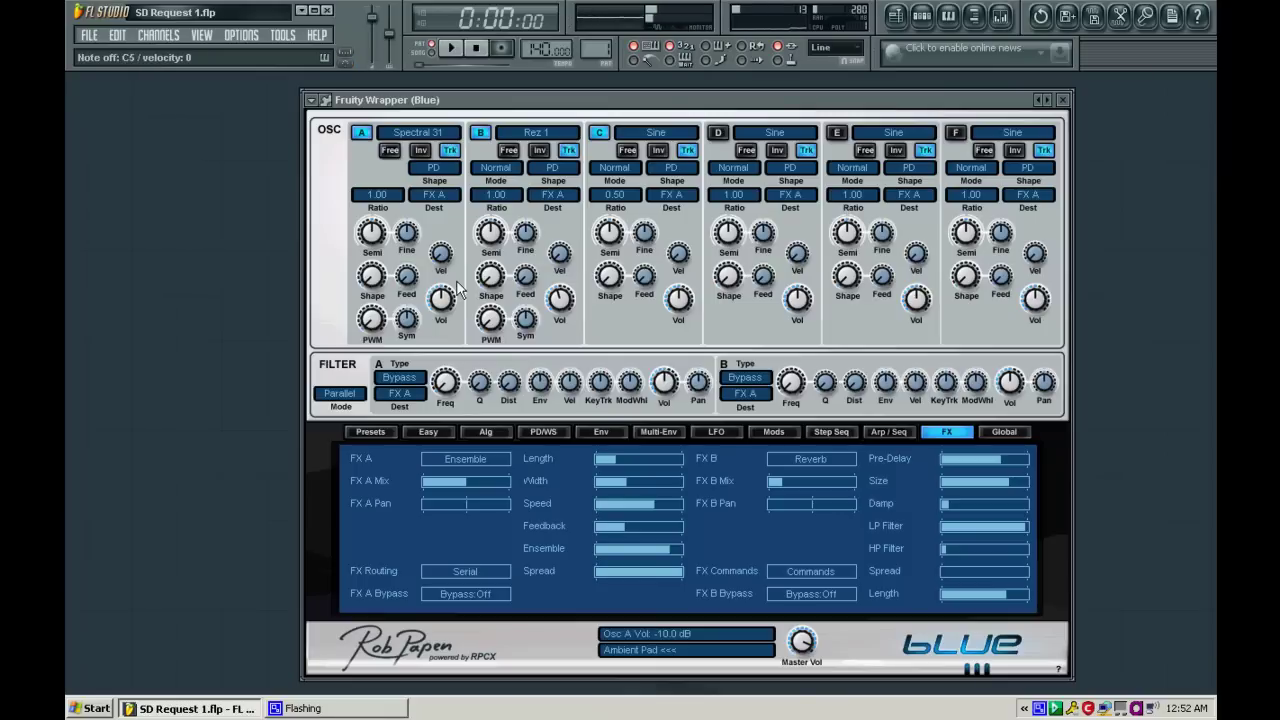
left_click(386, 430)
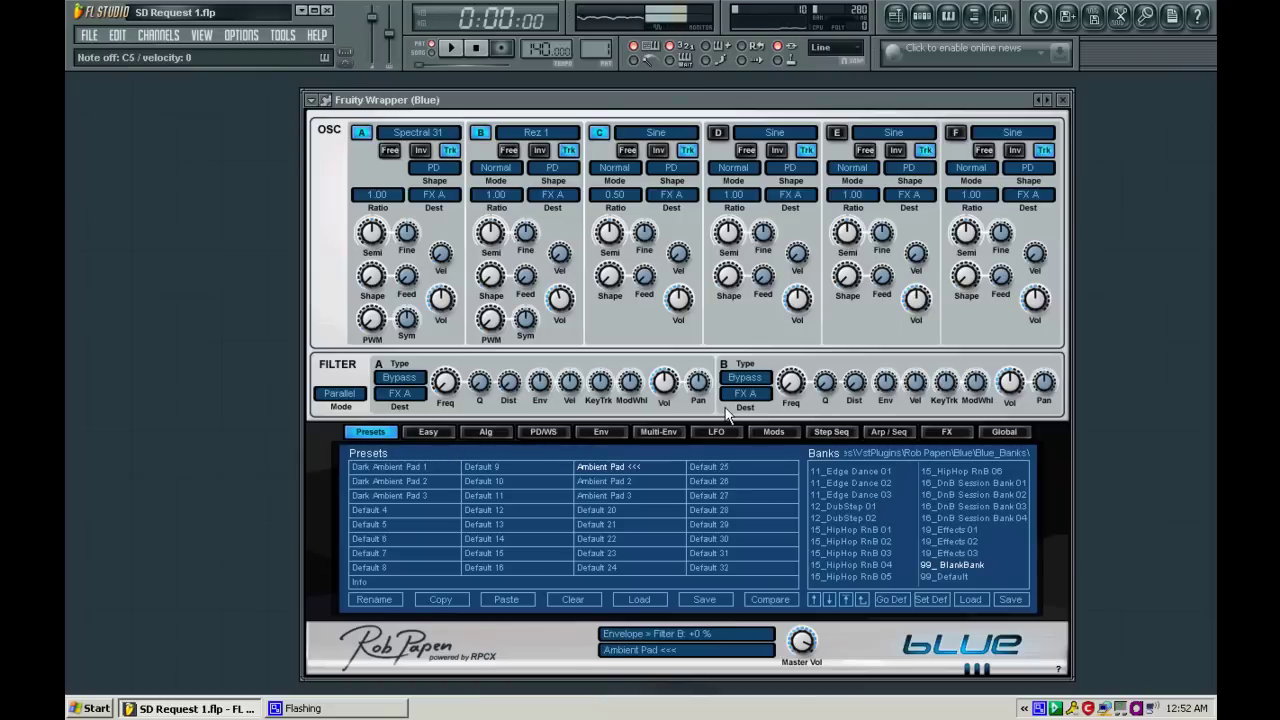
Load Ambient Pad 2 from the preset list and set Filter A's Env amount to +31 %.
left_click(955, 434)
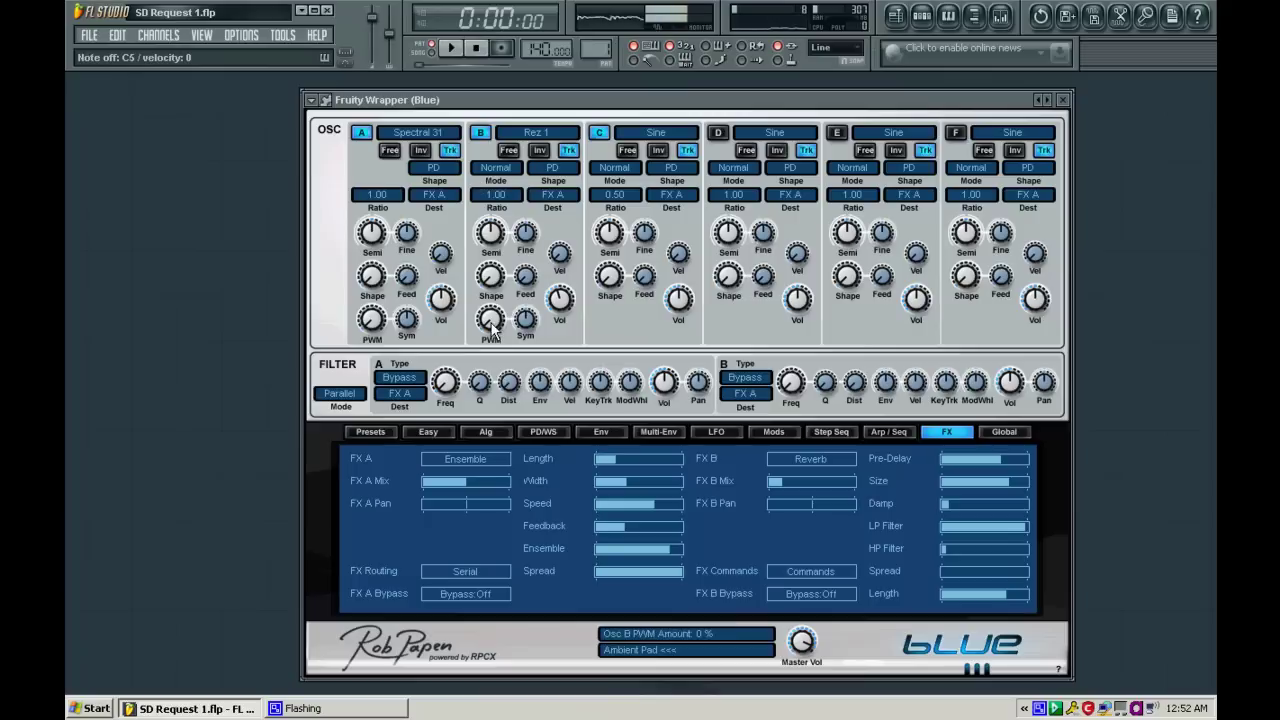
left_click(399, 431)
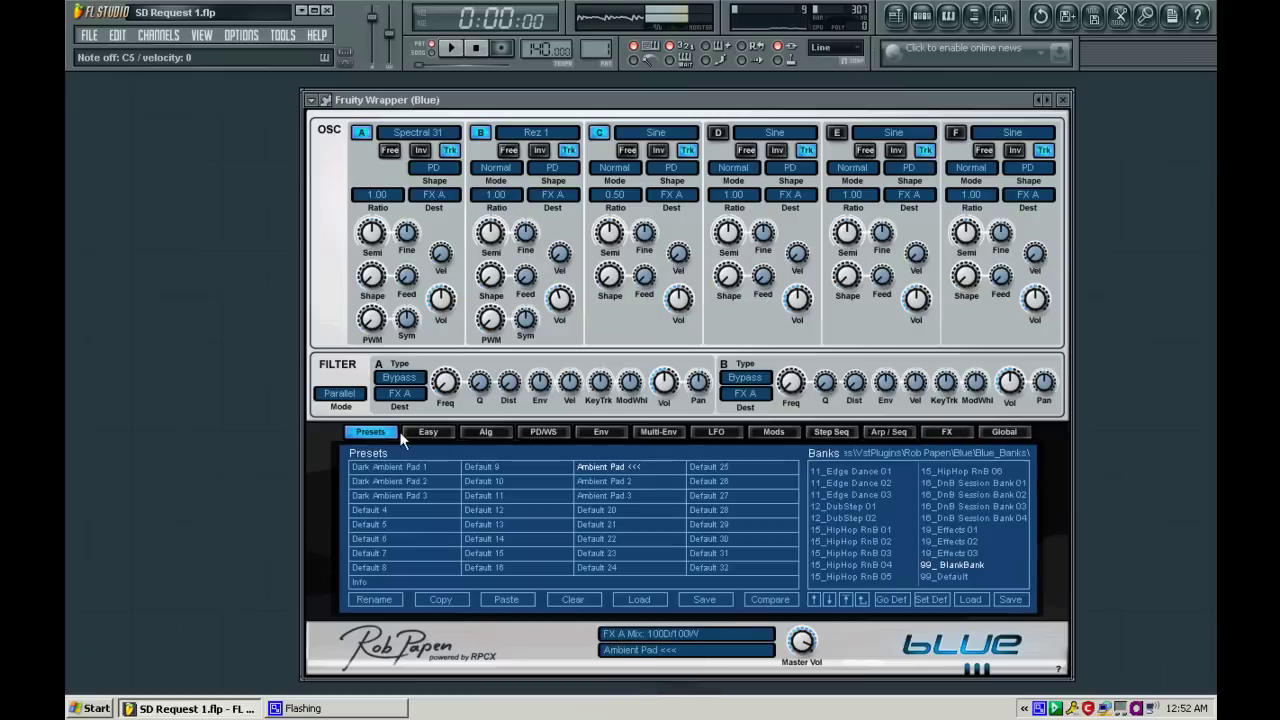
left_click(614, 481)
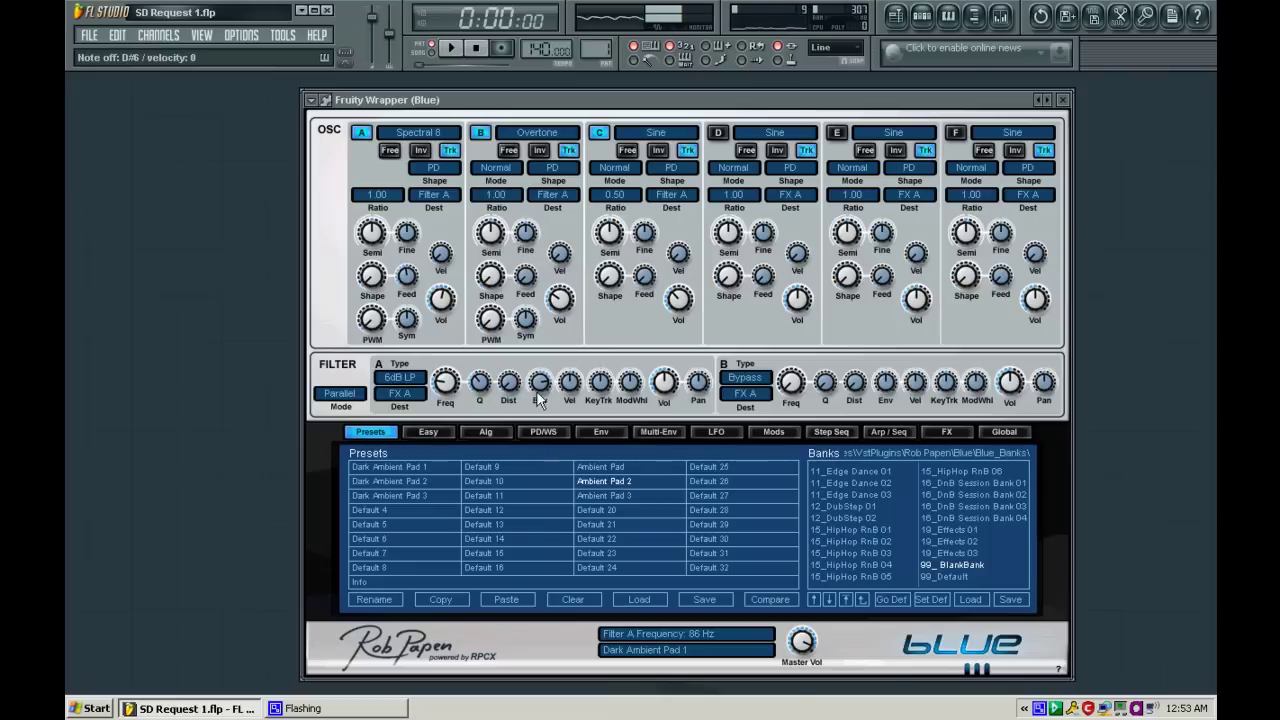
mouse_move(542, 390)
left_mouse_down()
mouse_move(538, 405)
mouse_move(533, 388)
left_mouse_up()
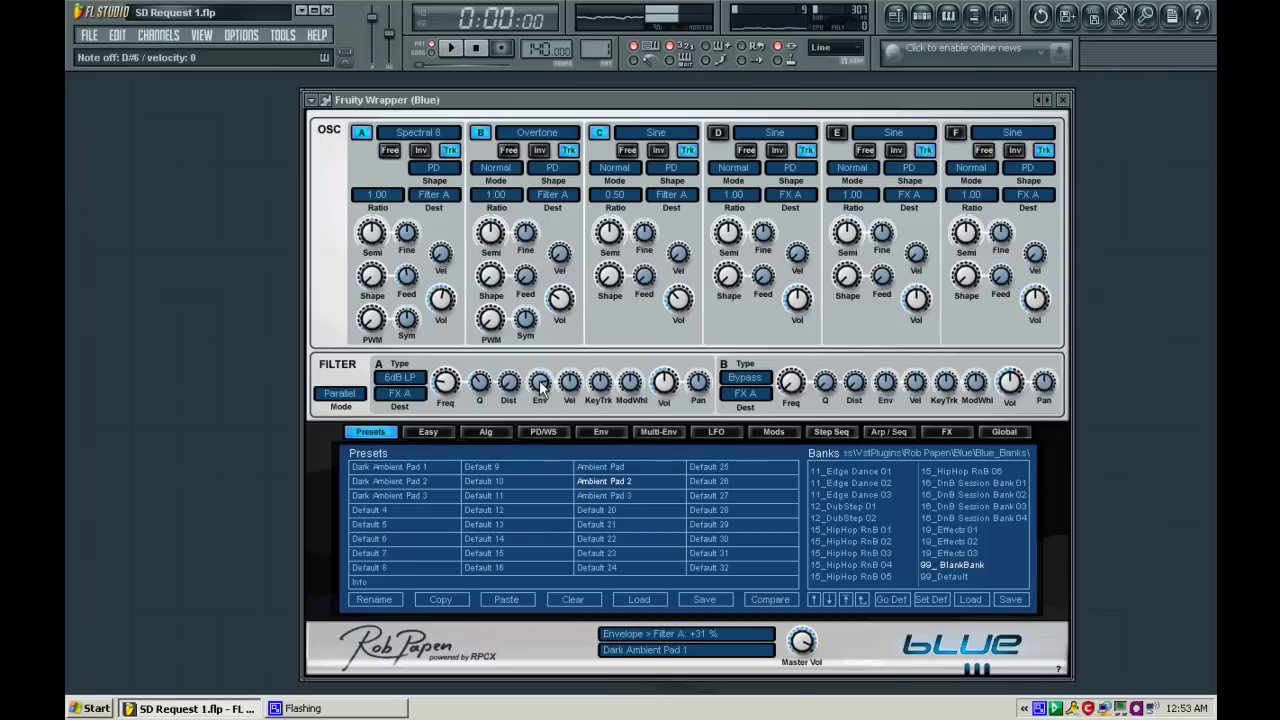
On the Env page, raise Filter A's Sustain / Fade level to 90 %.
left_click(613, 436)
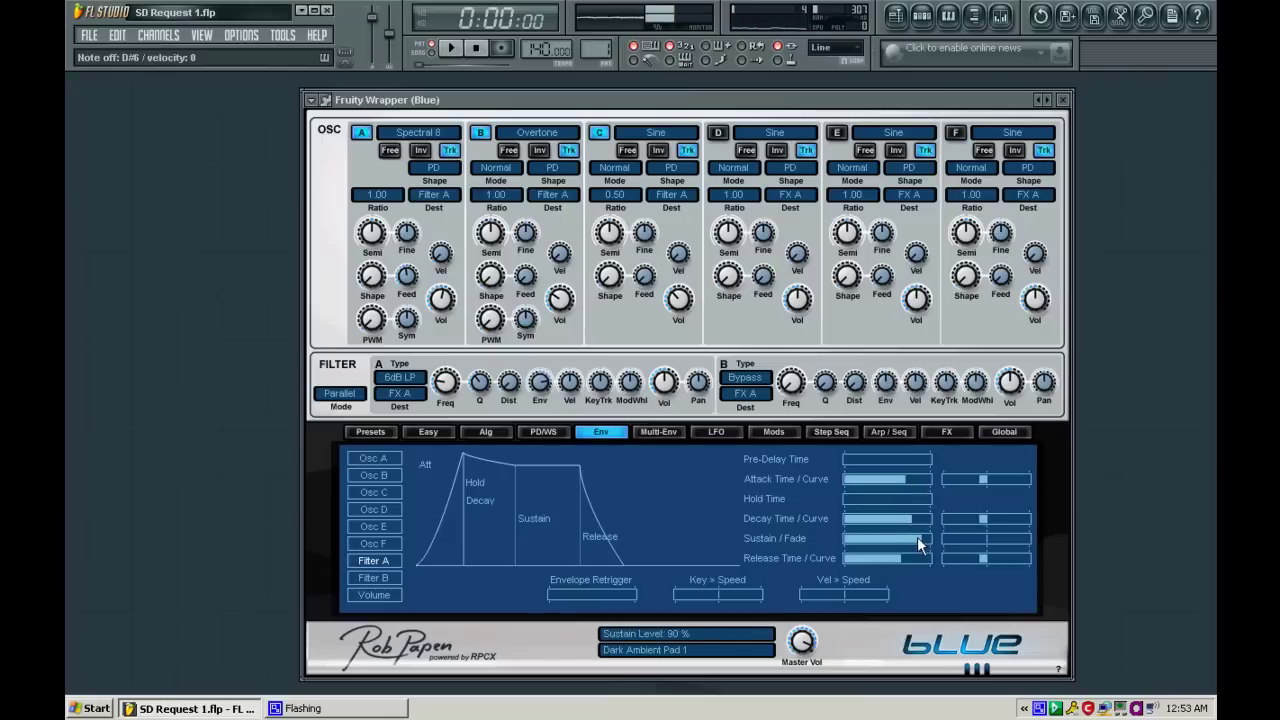
left_click_drag(919, 538, 925, 541)
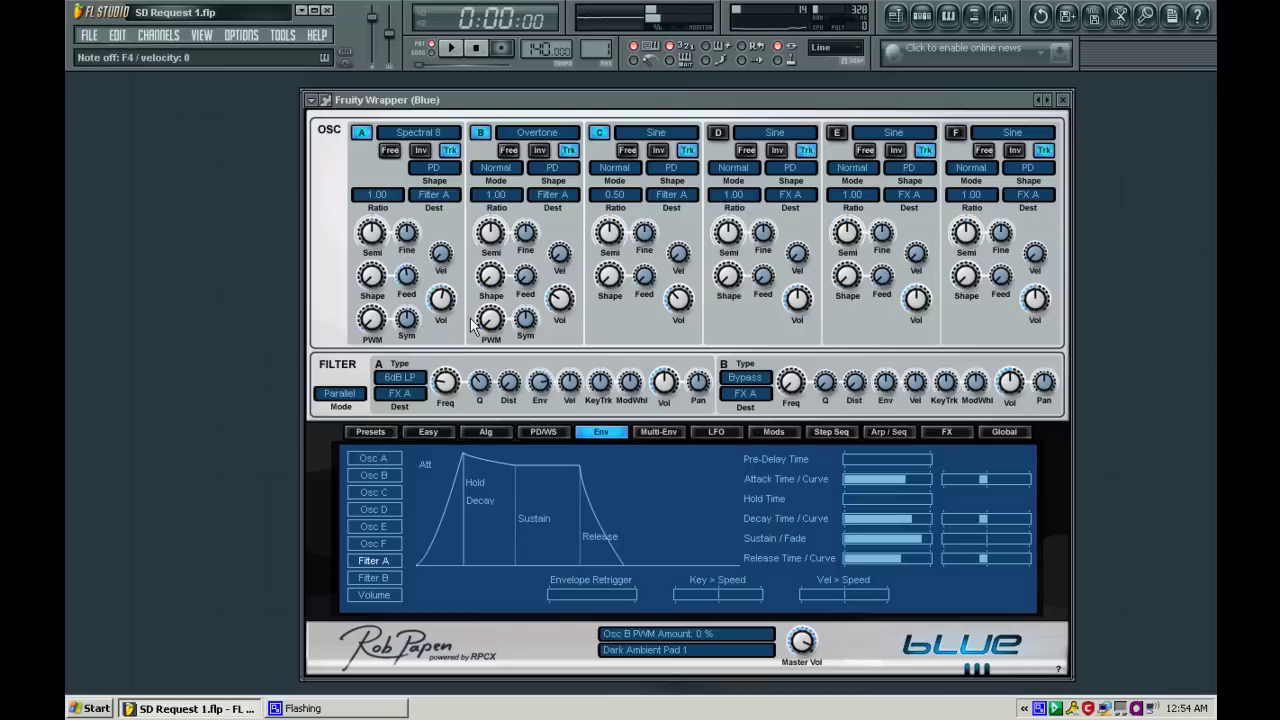
left_click(375, 432)
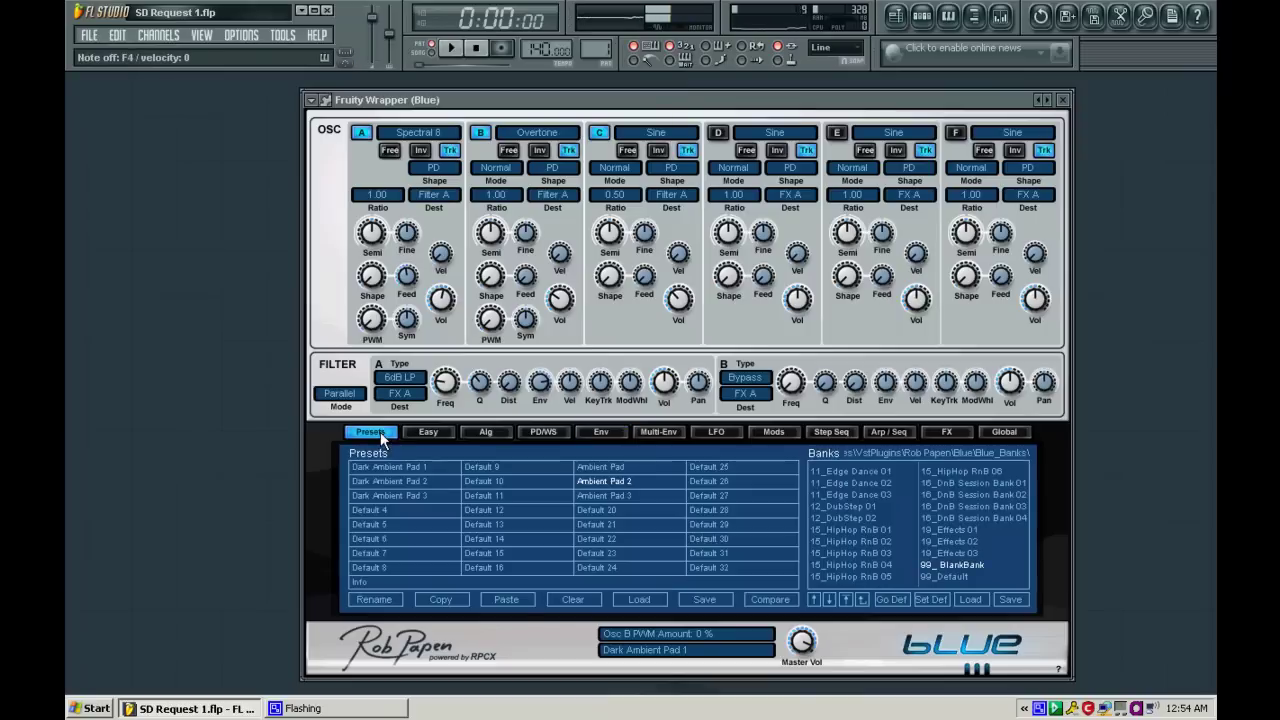
left_click(662, 495)
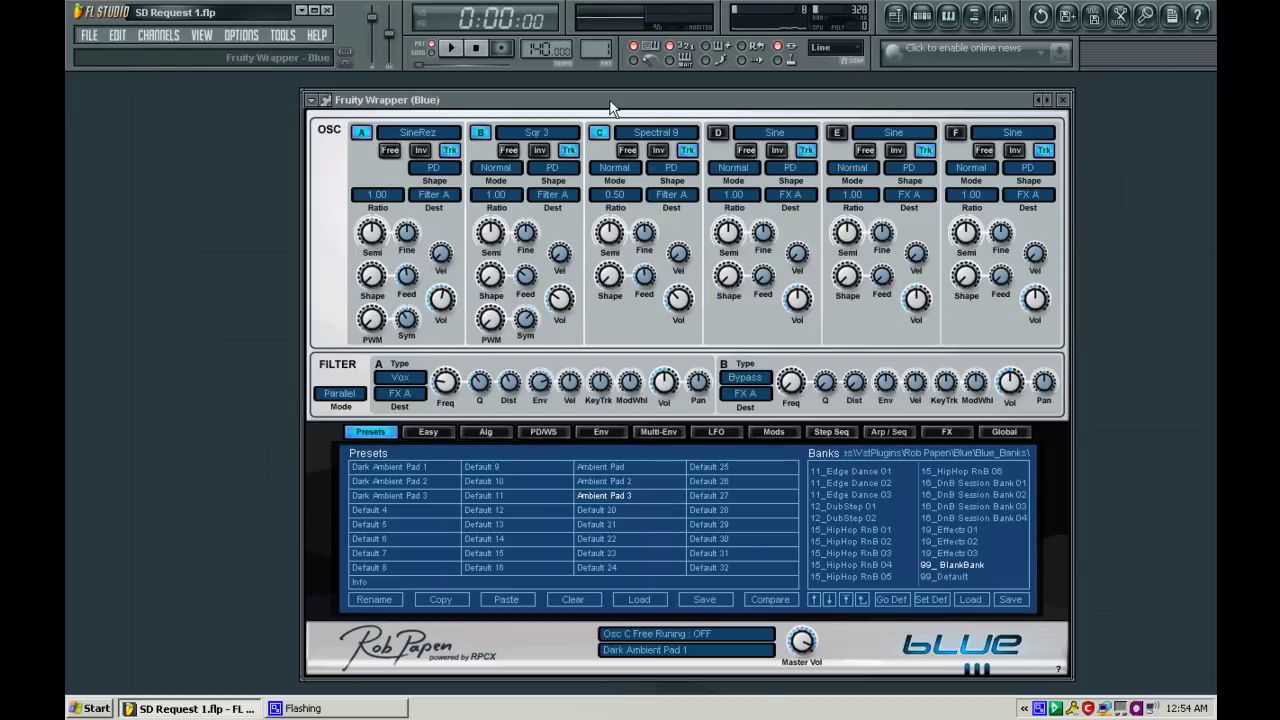
key("d")
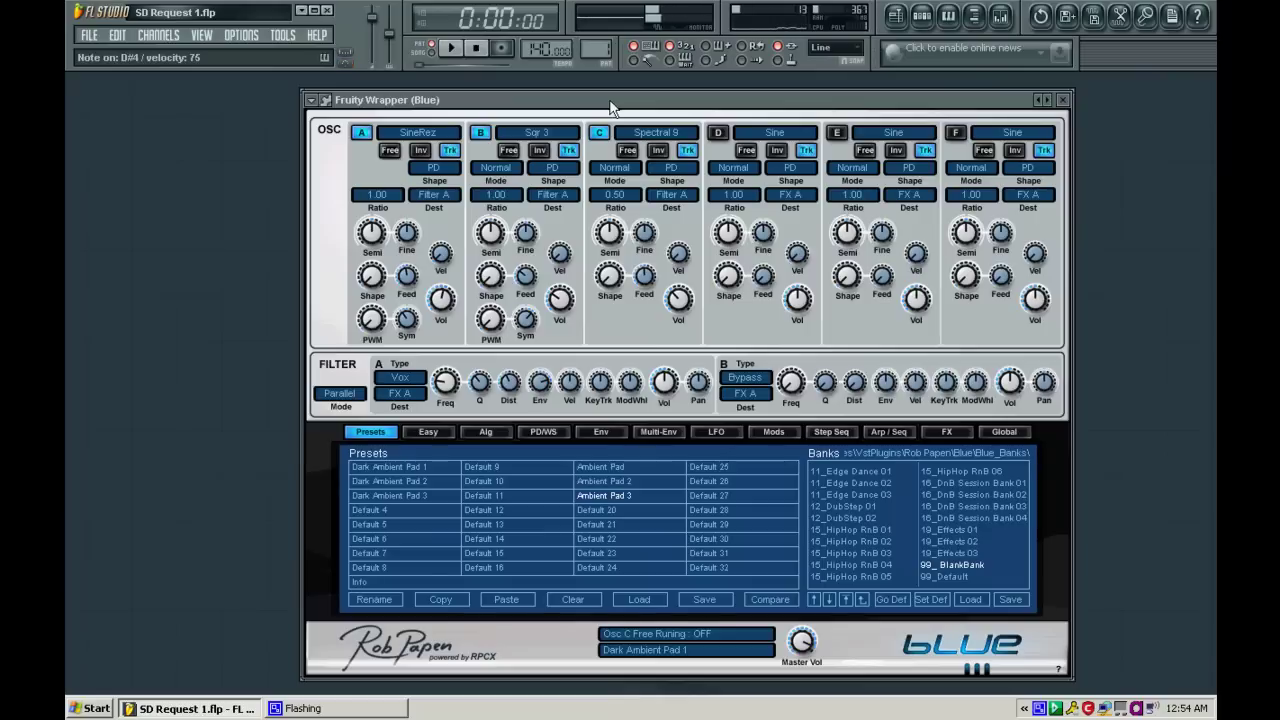
key("d")
key("7")
key("i")
key("7")
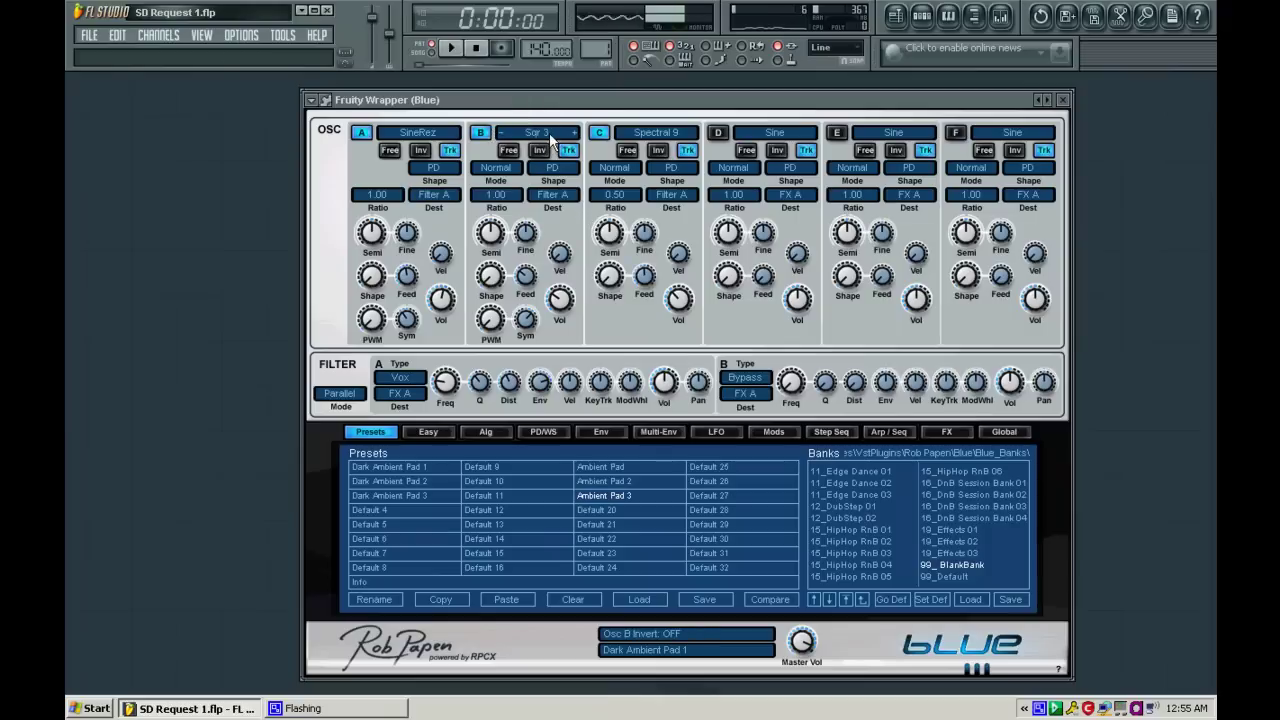
left_click(550, 133)
mouse_move(549, 138)
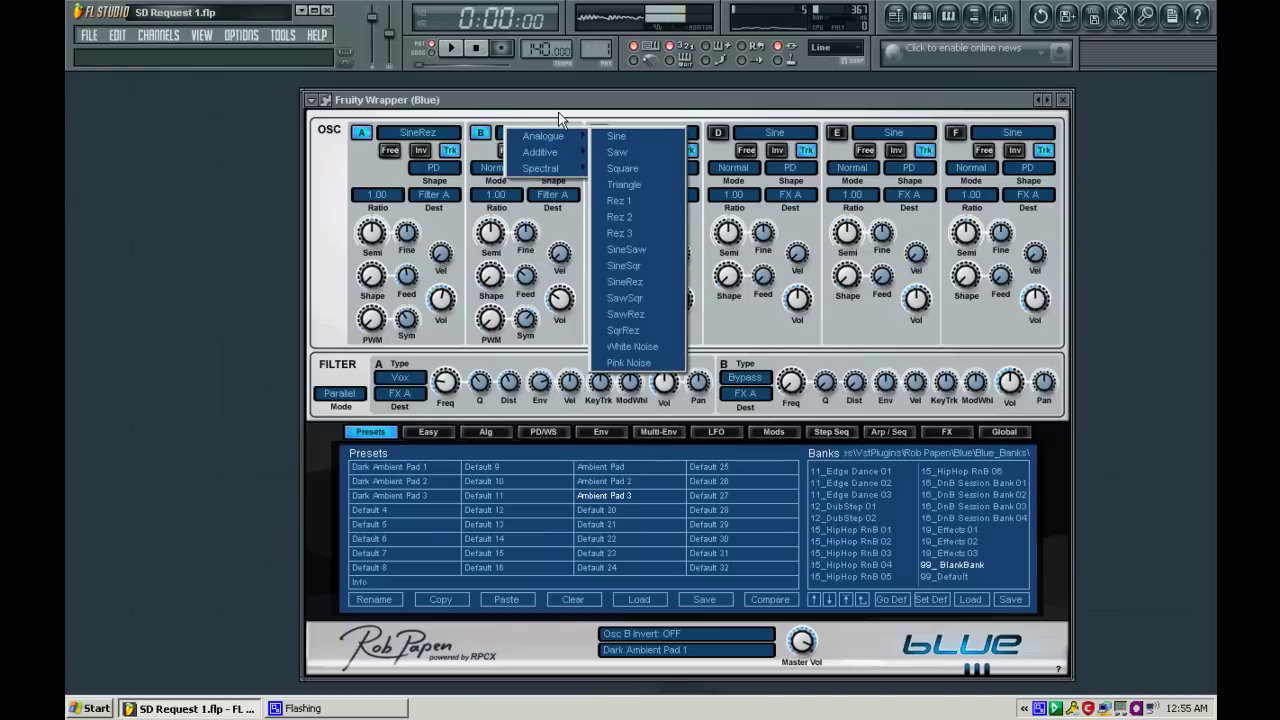
left_click(551, 120)
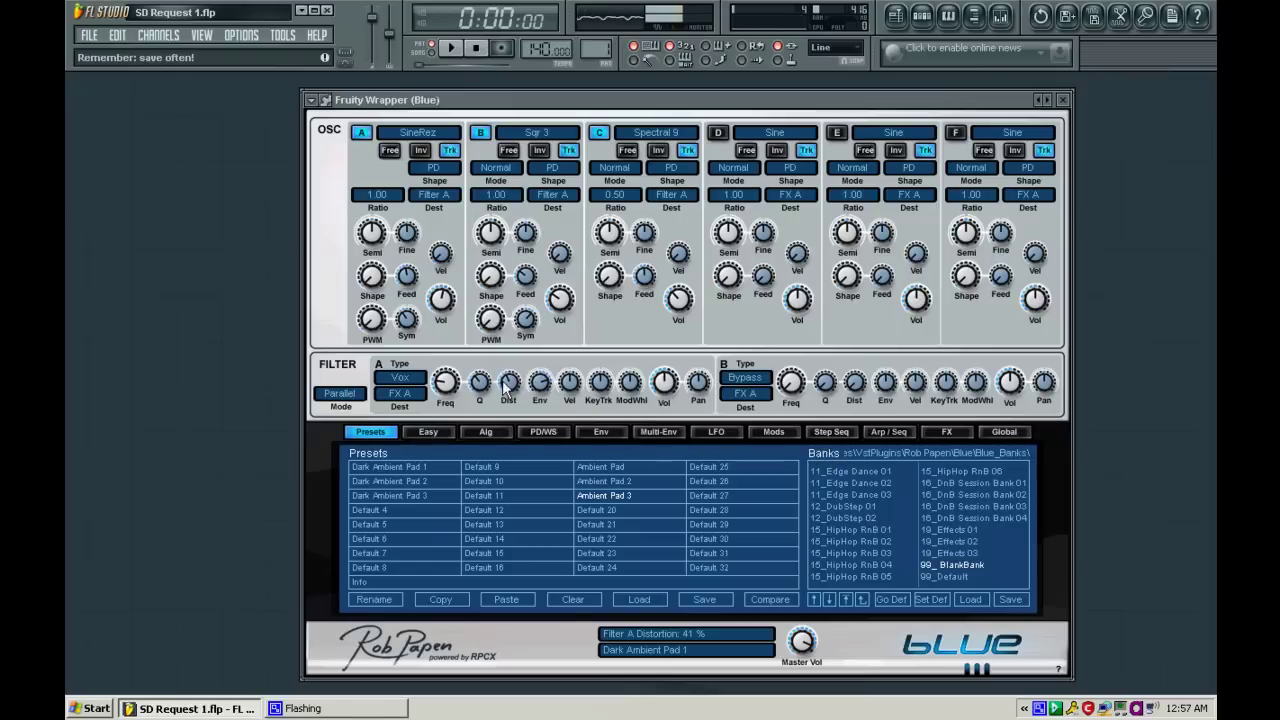
left_click(660, 431)
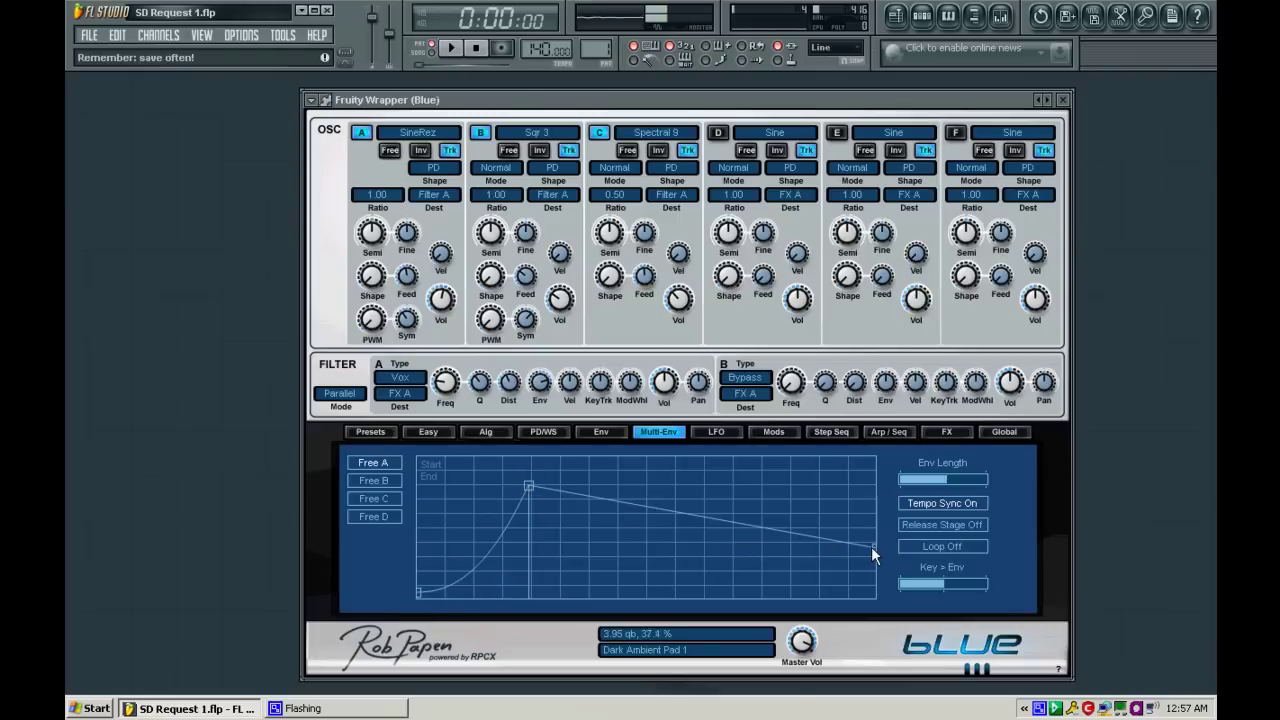
left_click(768, 432)
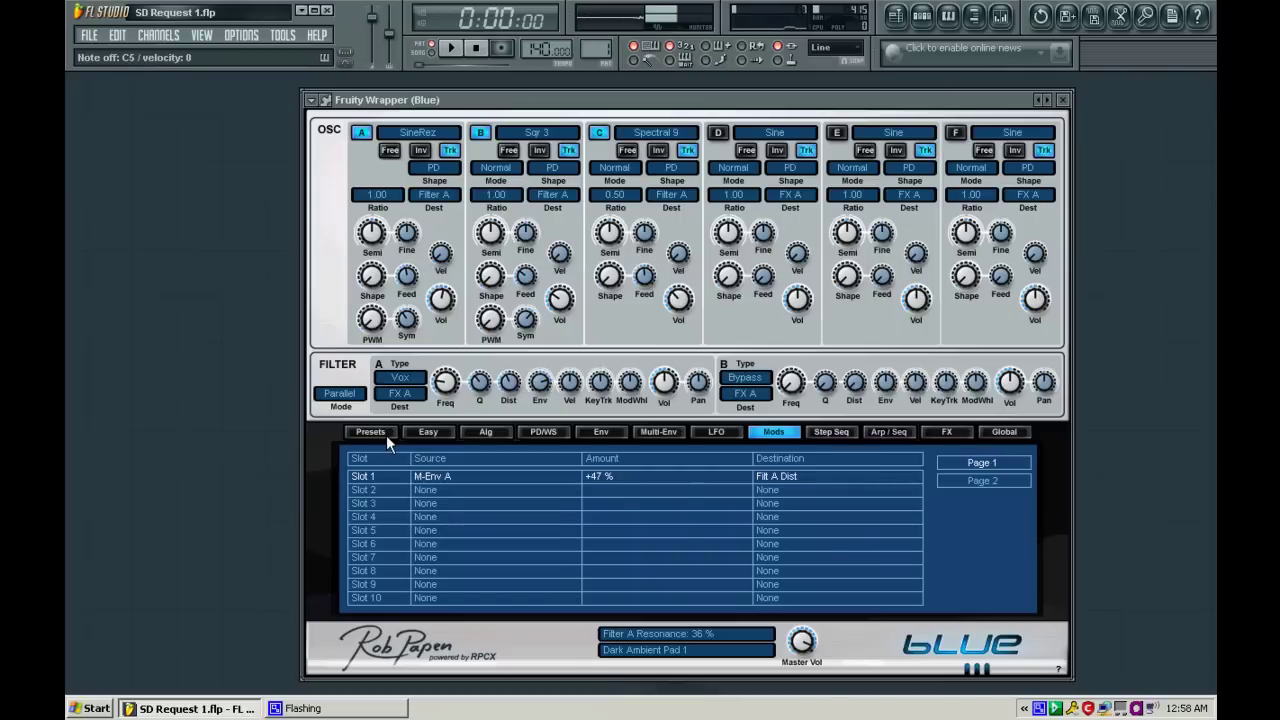
left_click(386, 435)
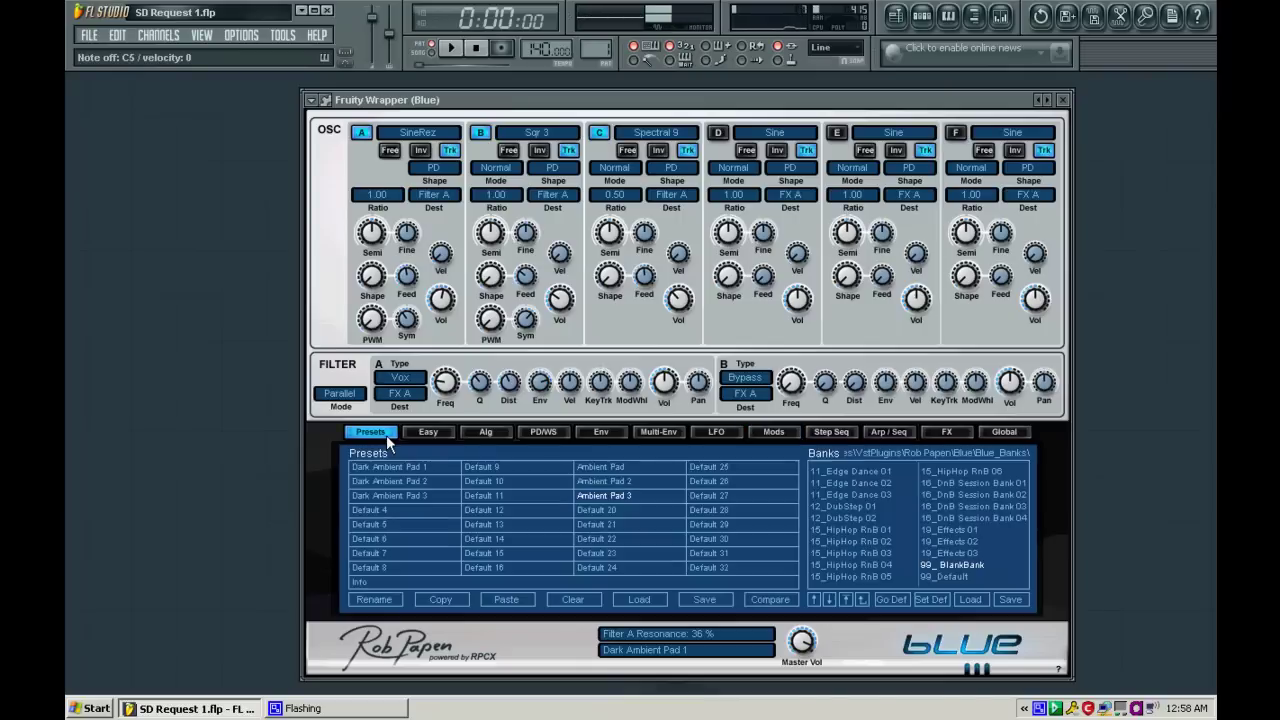
Pick Dark Ambient Pad 1 (SawRez, Triangle 1, Spectral 7, Comb filter) from the preset list.
left_click(435, 463)
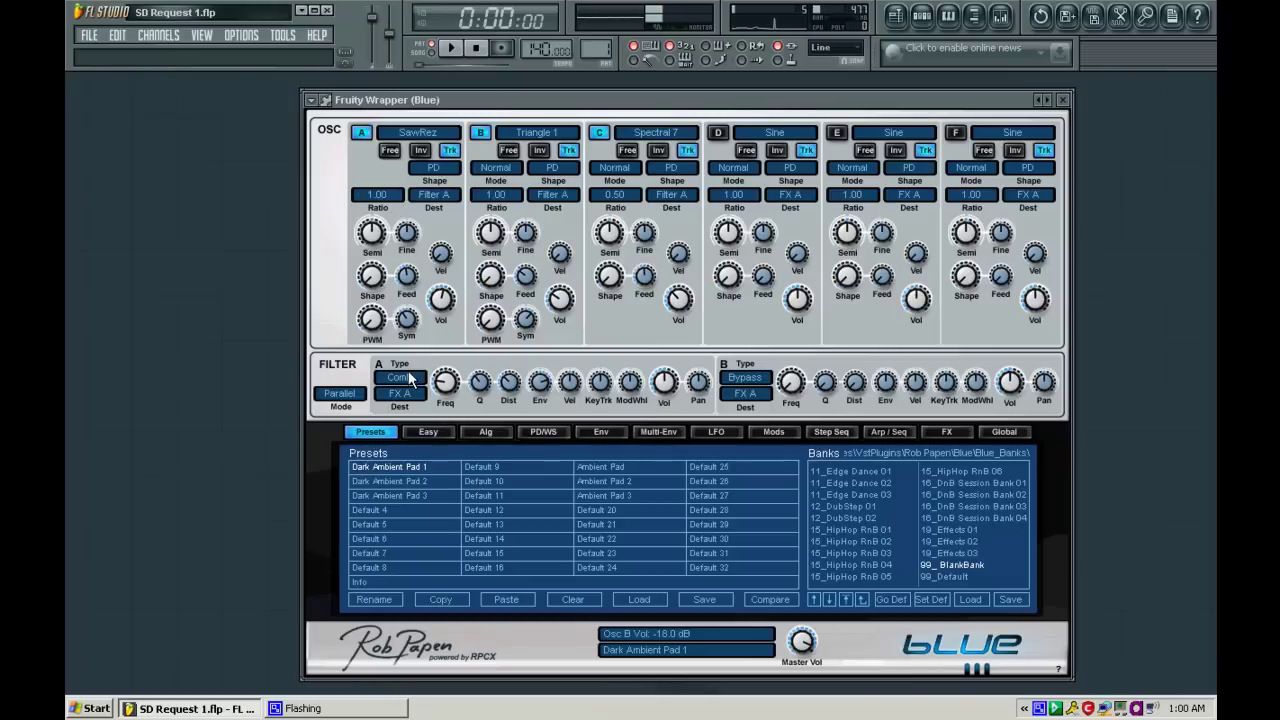
Sweep Filter A's Freq knob up to 1.2 kHz and back down to 53 Hz.
mouse_move(439, 386)
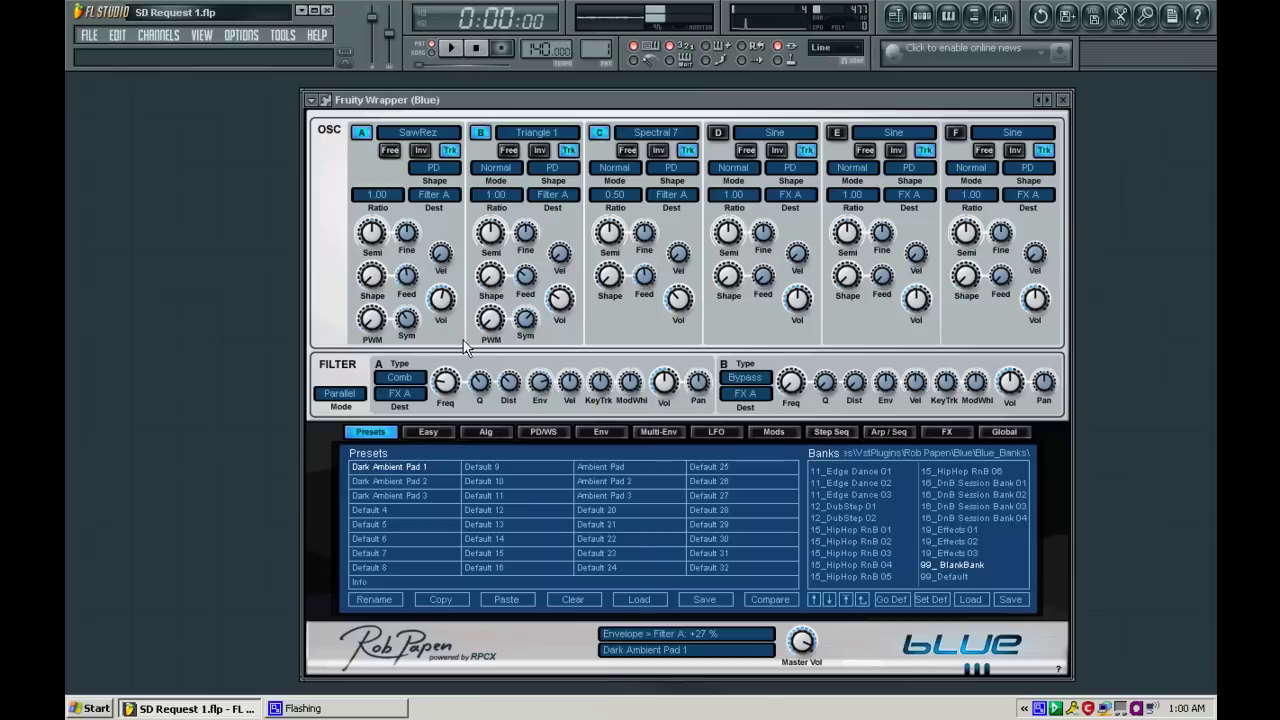
mouse_move(493, 384)
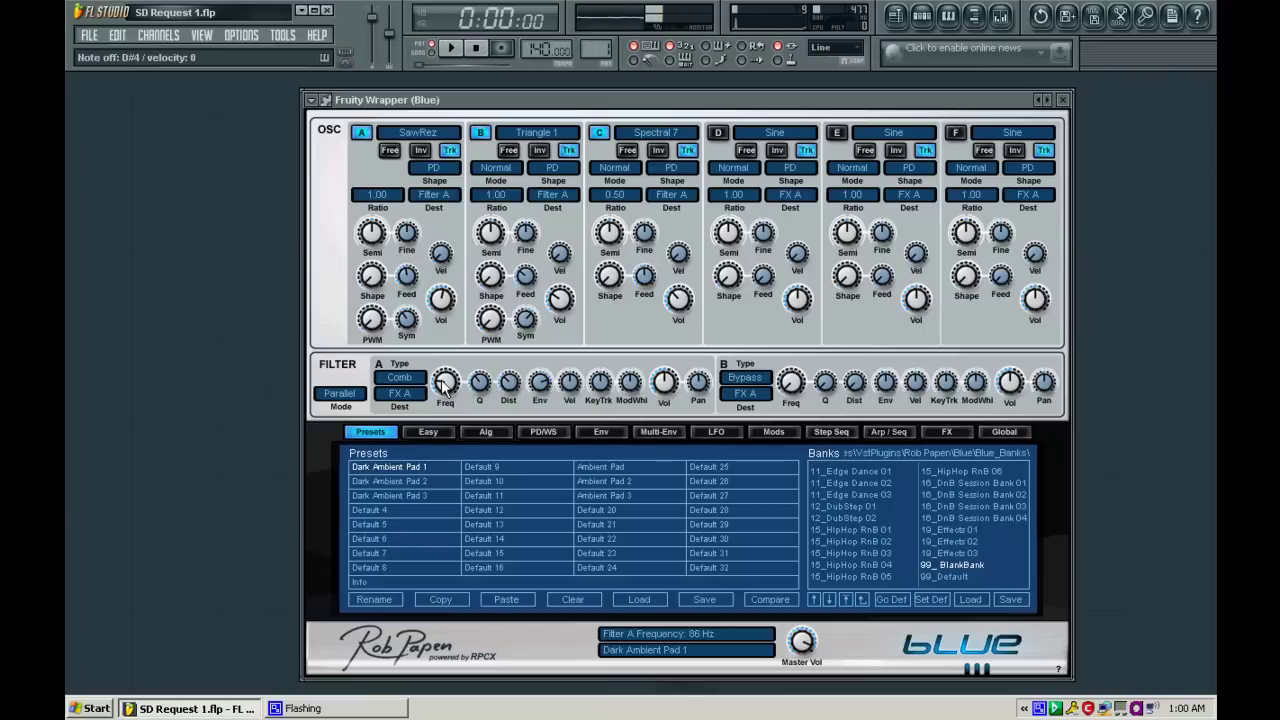
left_click_drag(444, 387, 447, 356)
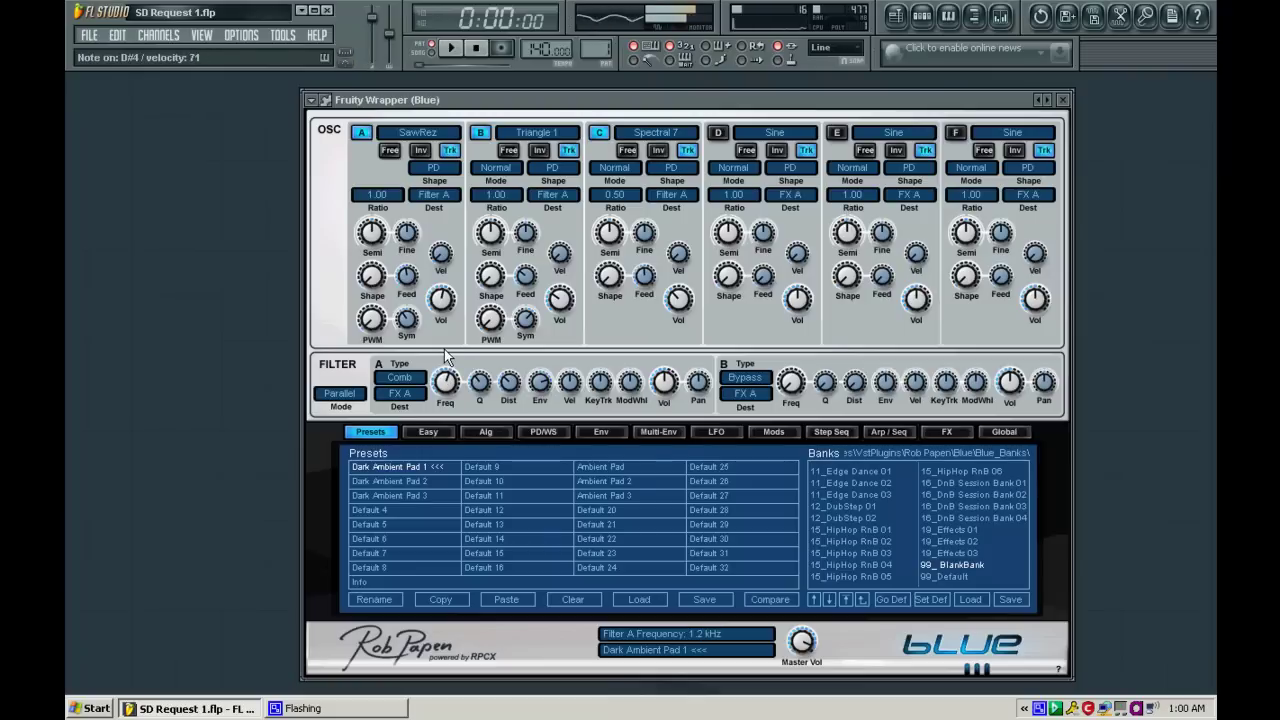
left_click_drag(444, 366, 438, 402)
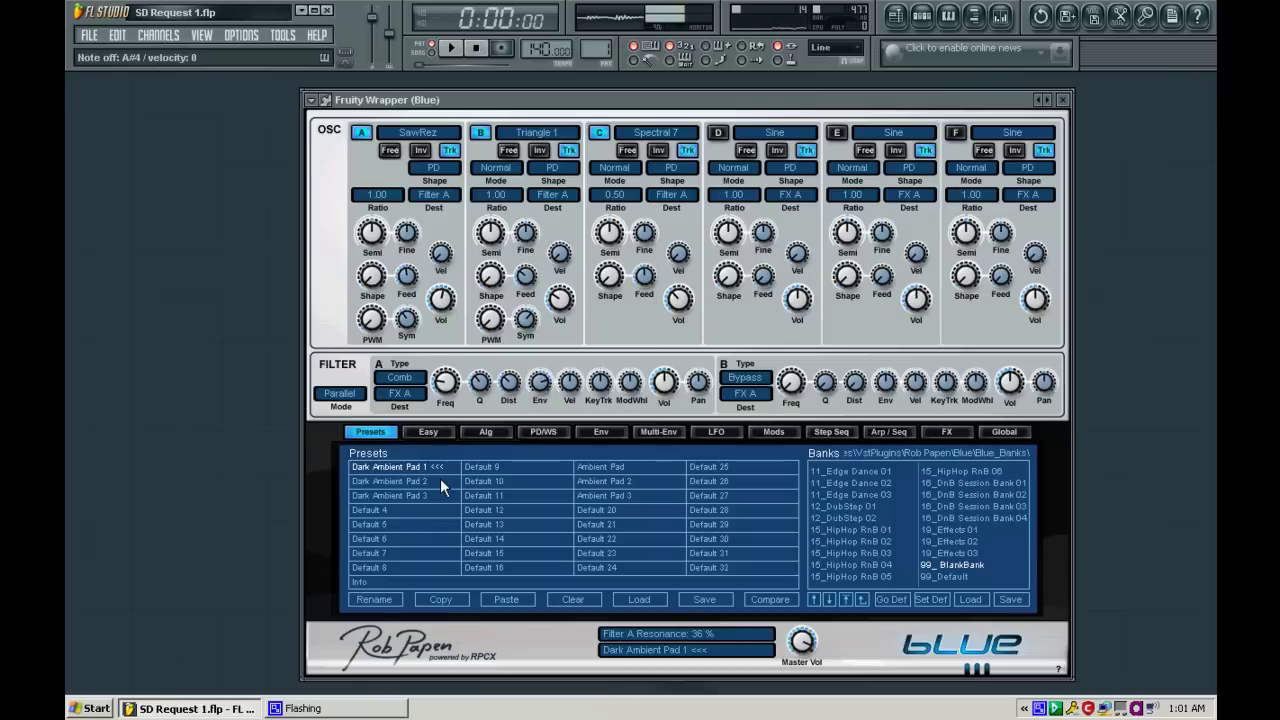
Pick Dark Ambient Pad 2 (Harmonic 1, Glass, Saw oscillators) from the preset list.
left_click(440, 481)
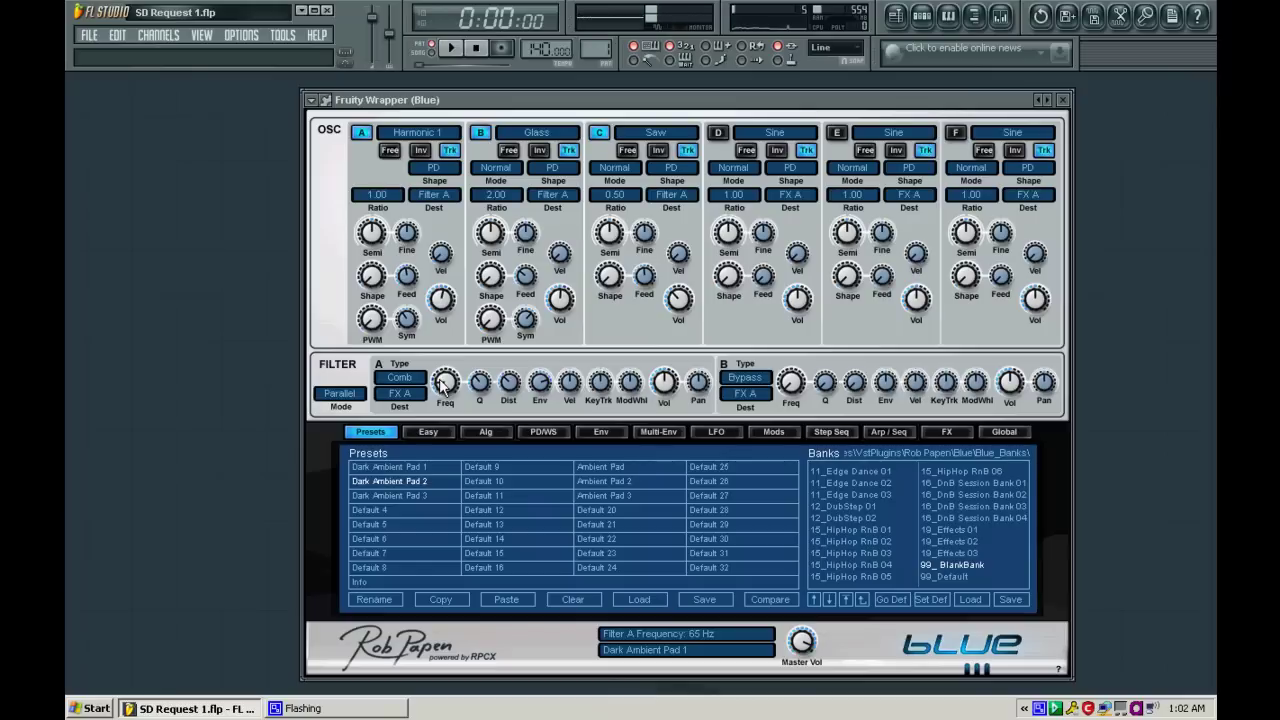
key("d")
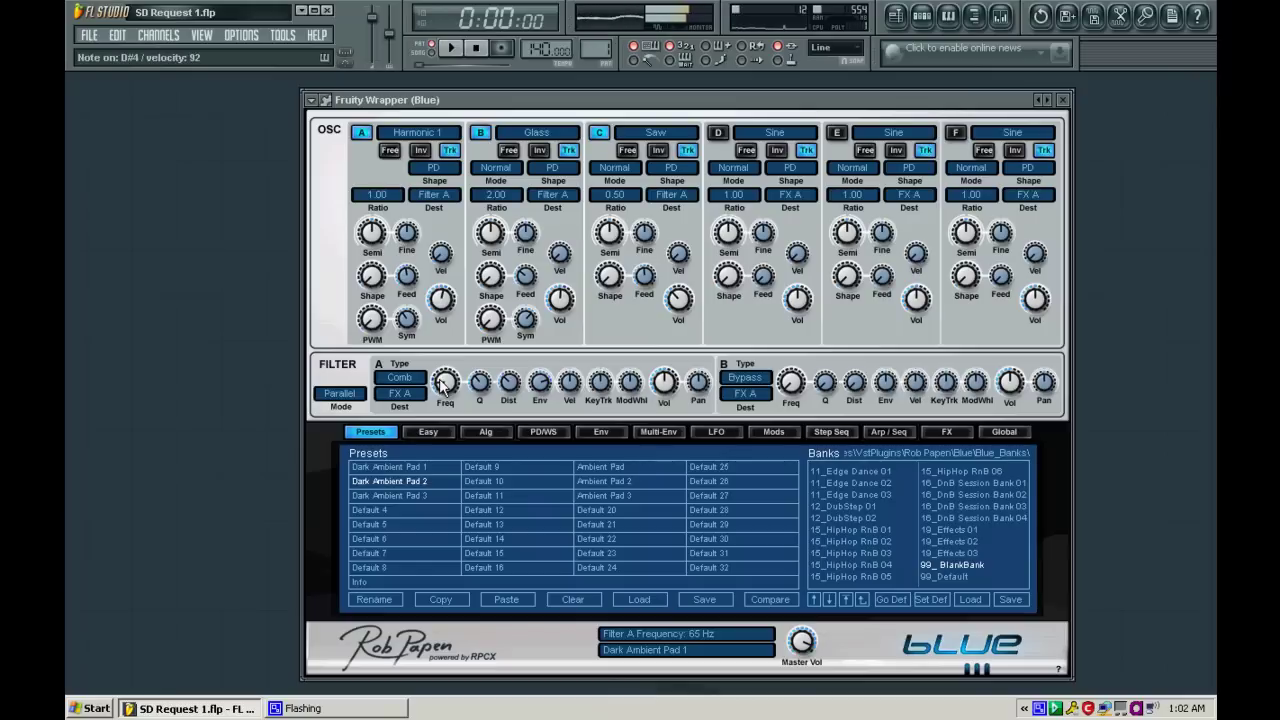
key("j")
key("m")
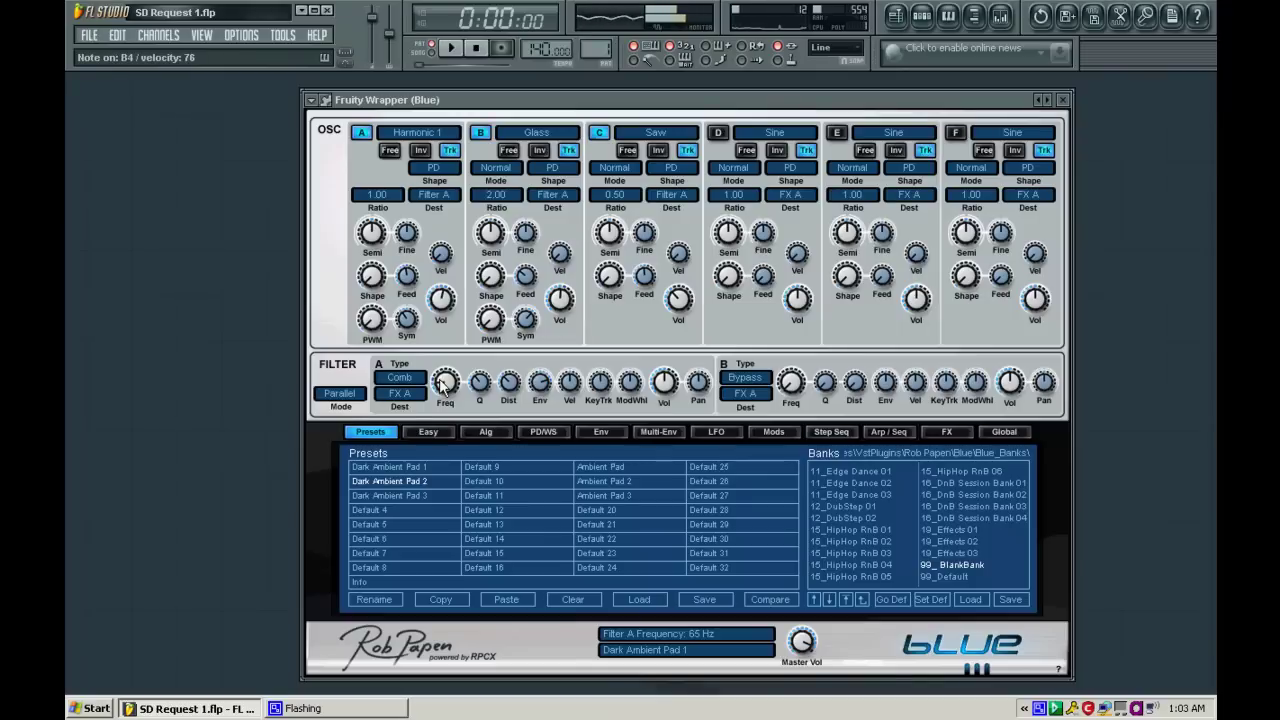
key("h")
Load Blue's Dark Ambient Pad 3 preset, which uses Saw, Digix and Spectral 11 oscillators.
left_click(422, 495)
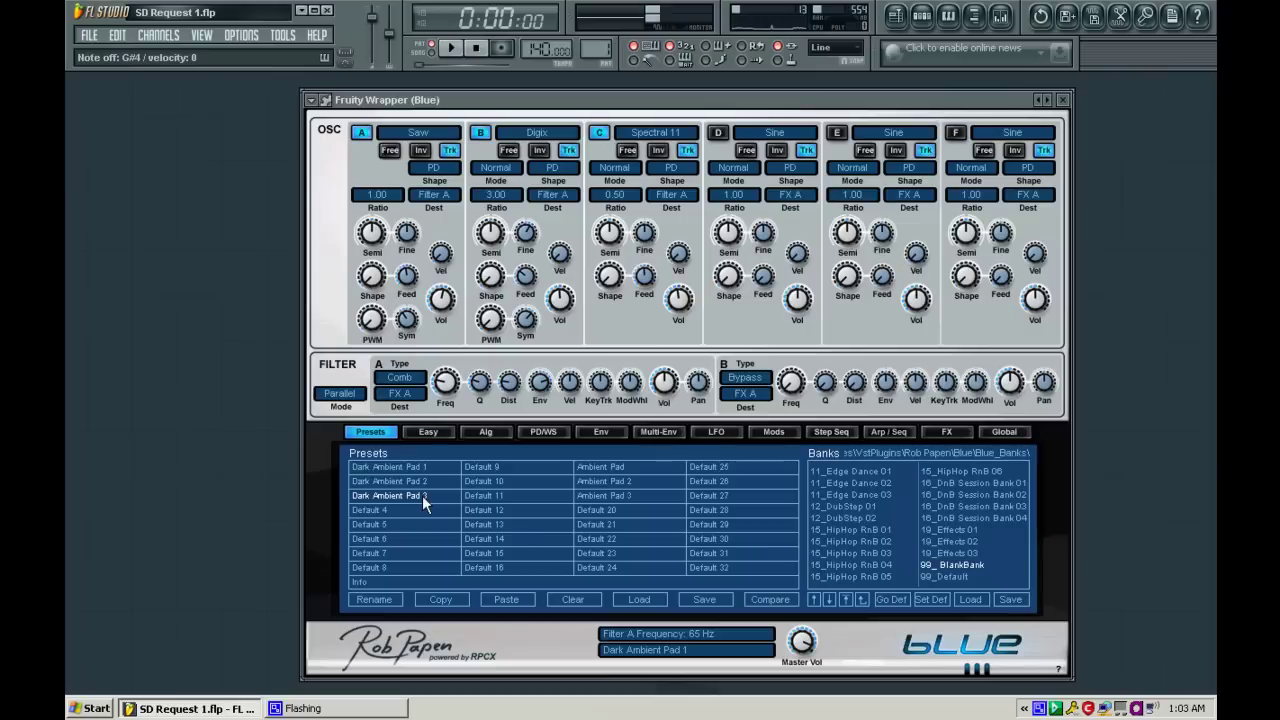